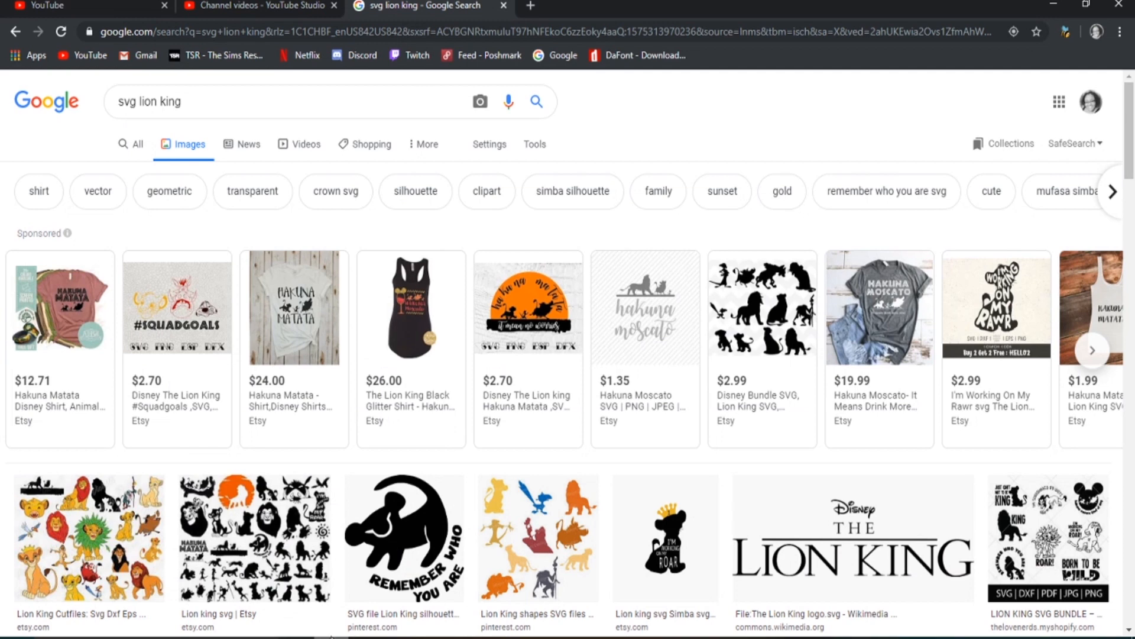
# - Examine the image results for "svg lion king", including a larger preview of the "Remember Who You Are" Simba silhouette
pyautogui.click(295, 107)
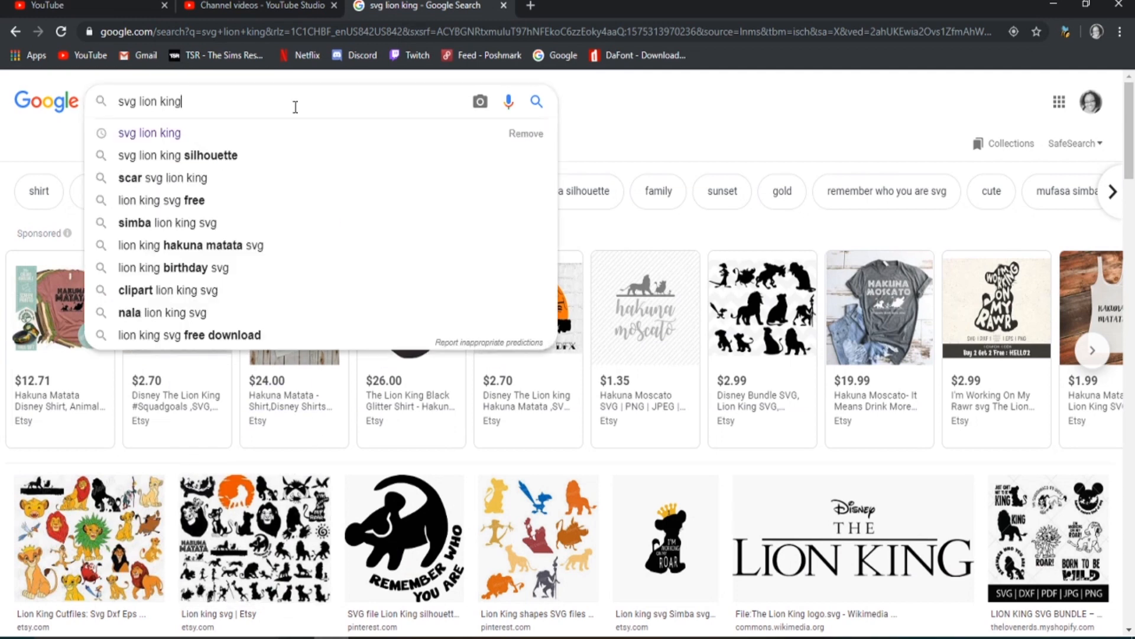
pyautogui.click(557, 144)
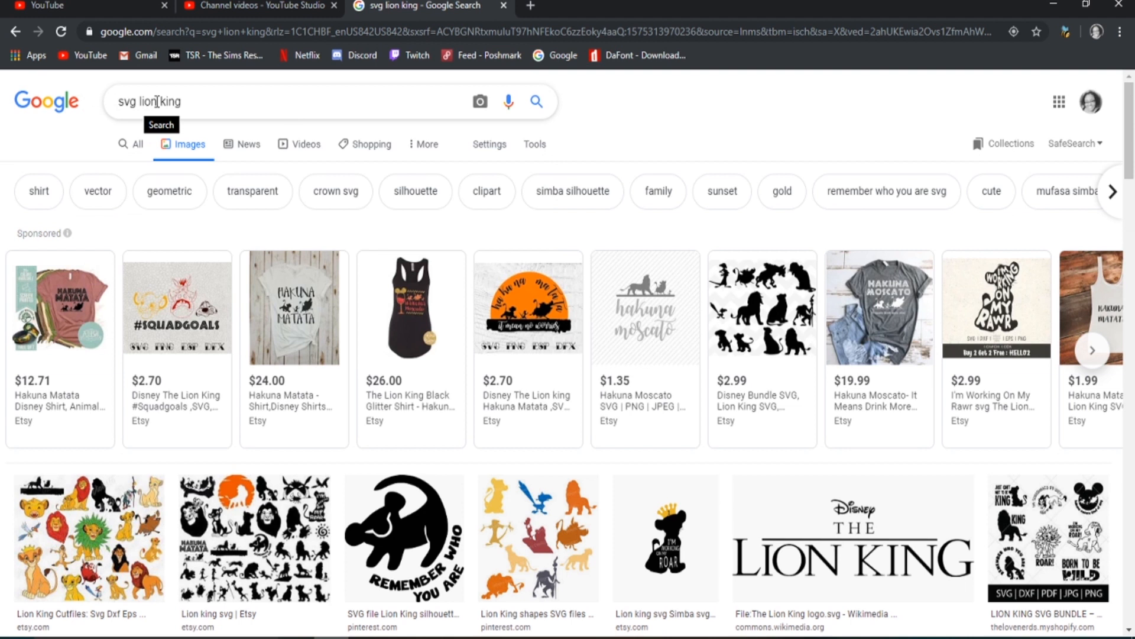
pyautogui.moveTo(298, 358)
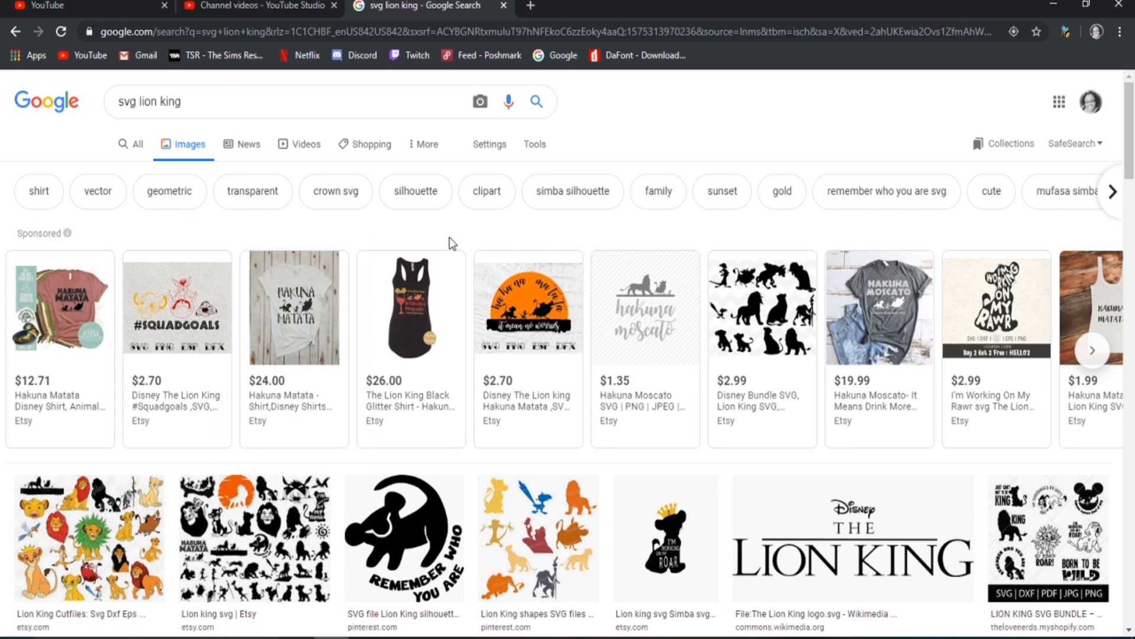
pyautogui.scroll(-3, 536, 370)
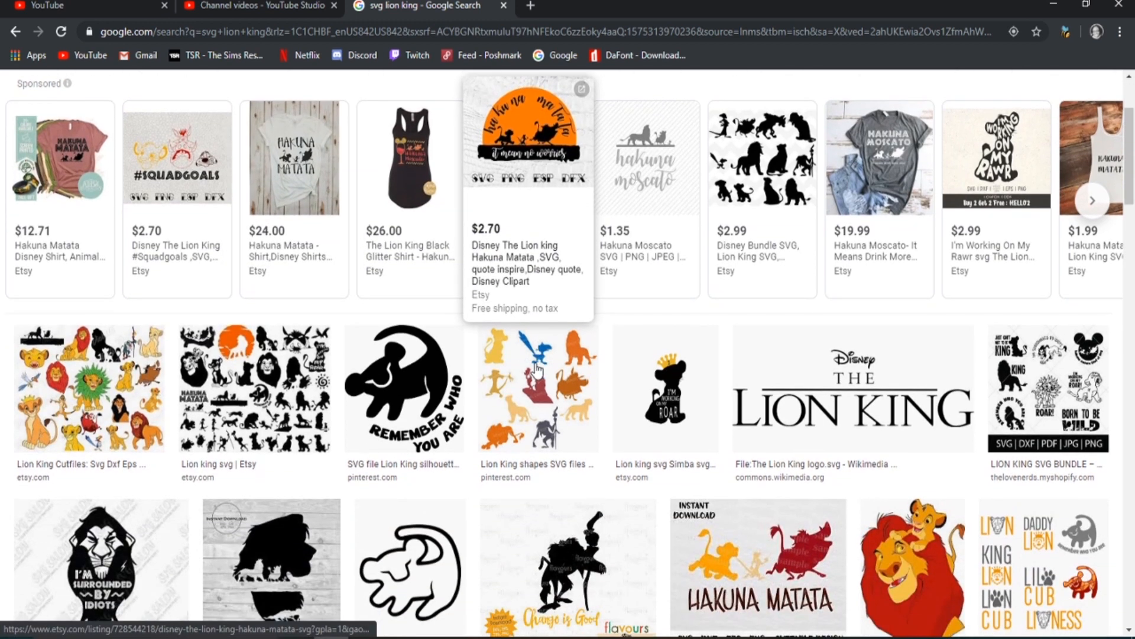
pyautogui.click(431, 403)
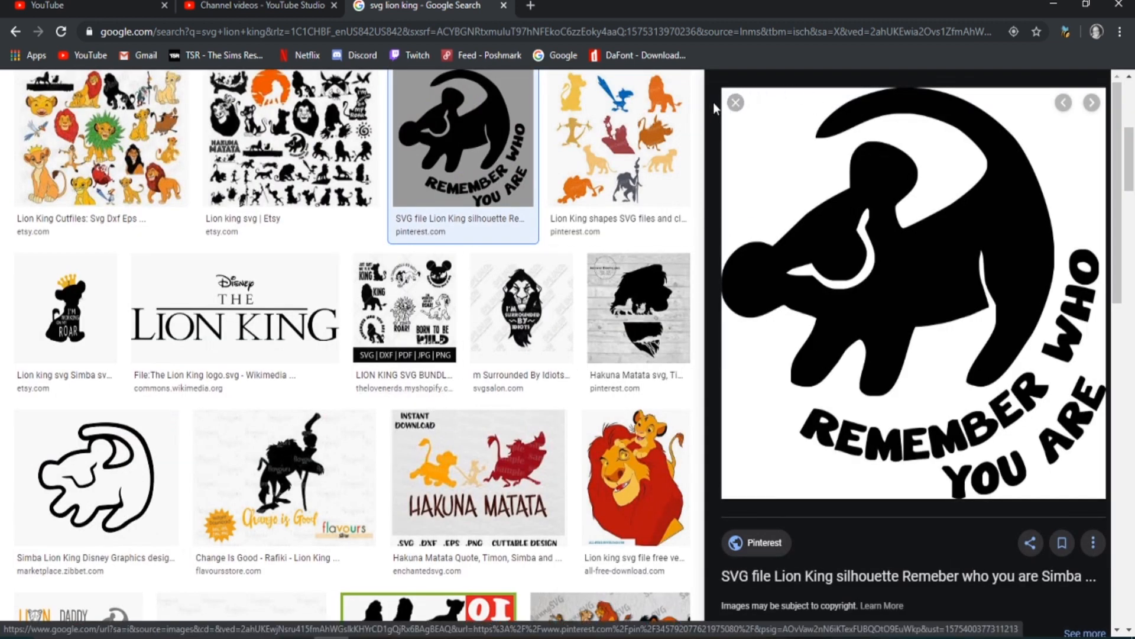
pyautogui.click(736, 102)
pyautogui.scroll(2, 621, 408)
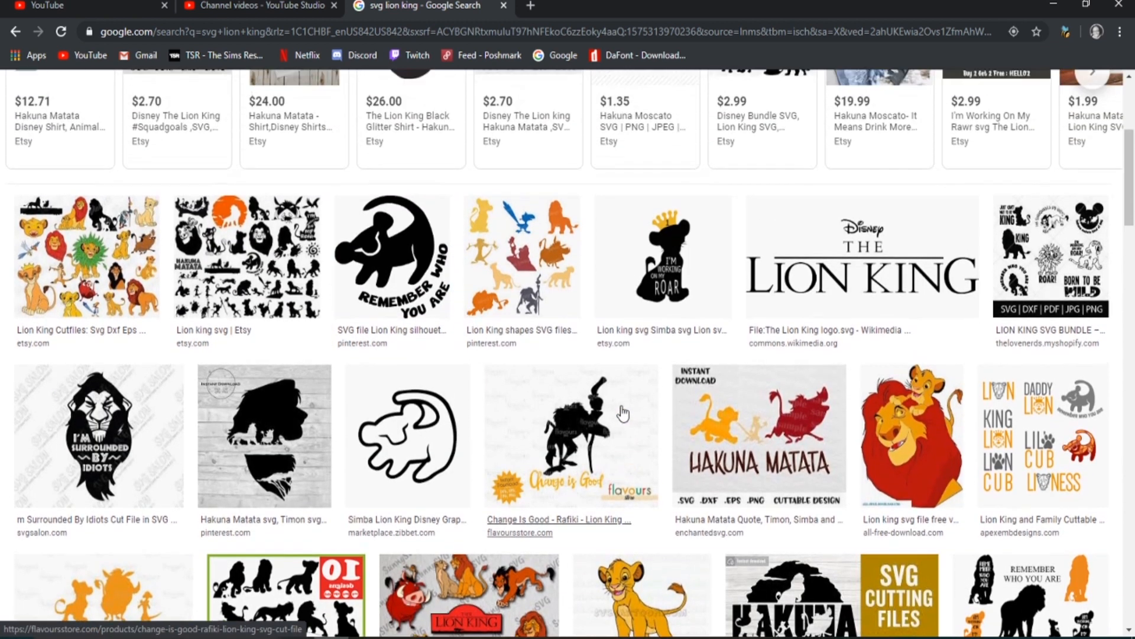
pyautogui.scroll(5, 623, 412)
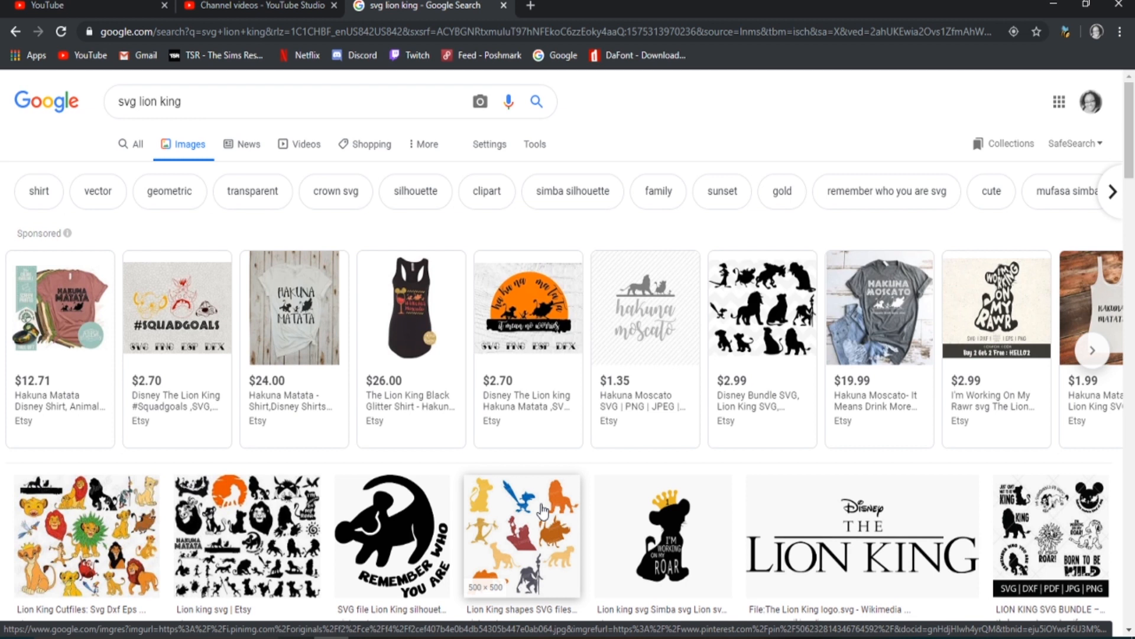
pyautogui.scroll(-5, 449, 610)
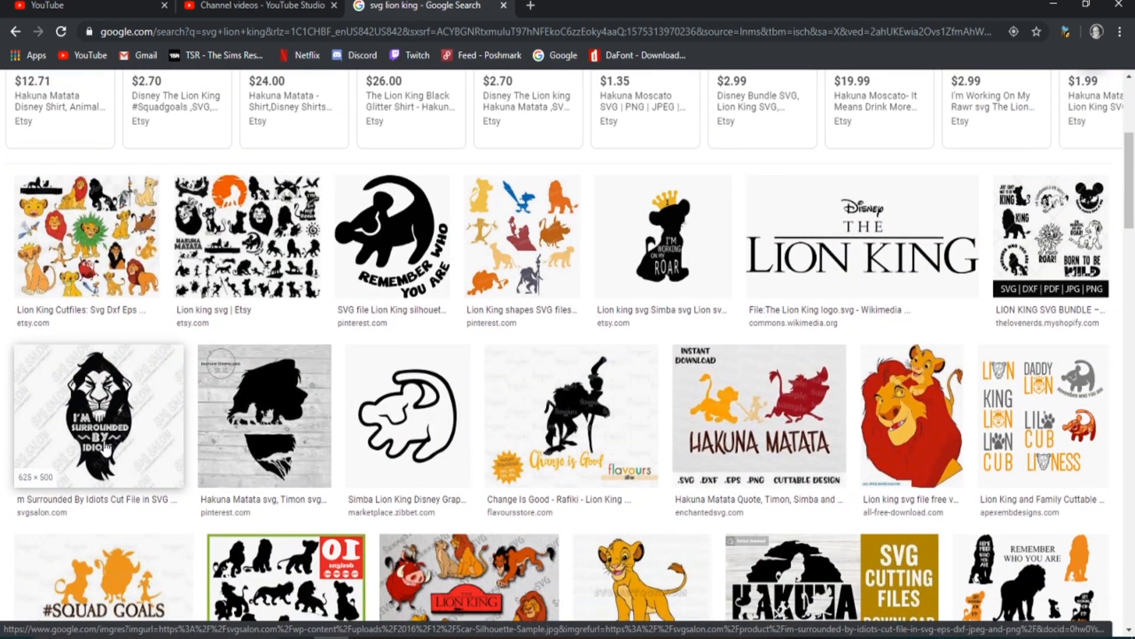
pyautogui.scroll(-1, 444, 423)
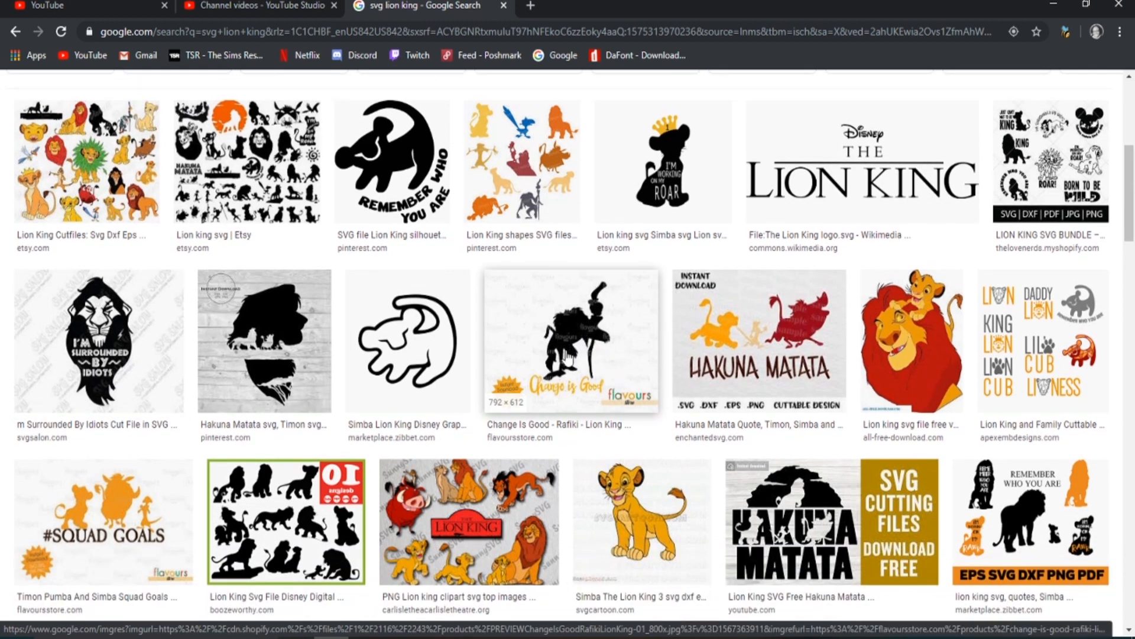
pyautogui.scroll(4, 659, 385)
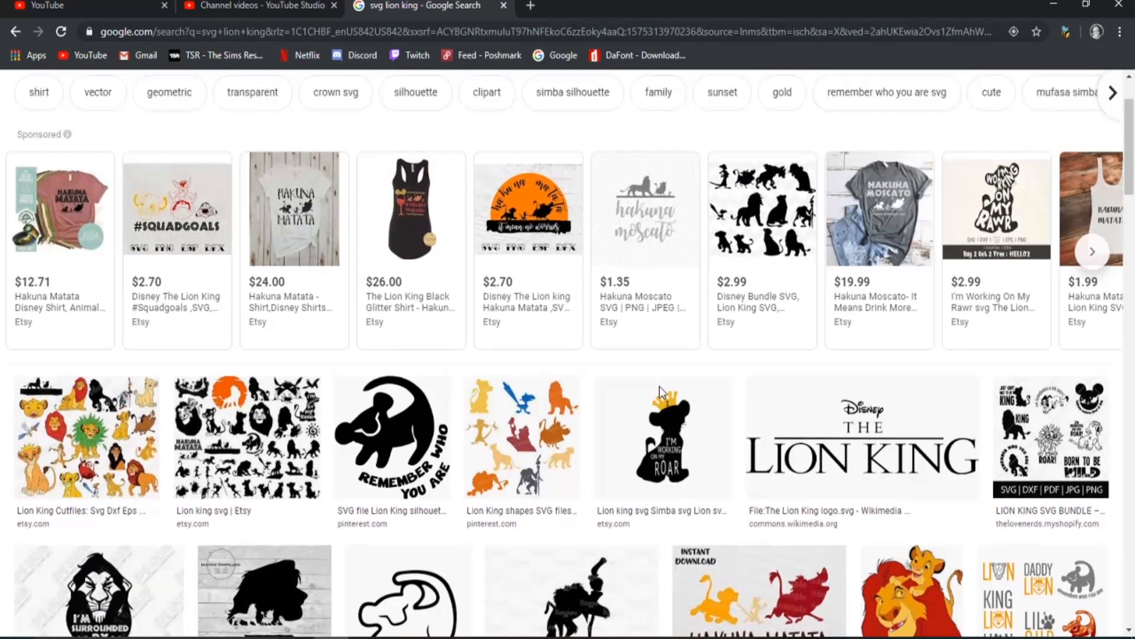
pyautogui.scroll(2, 661, 391)
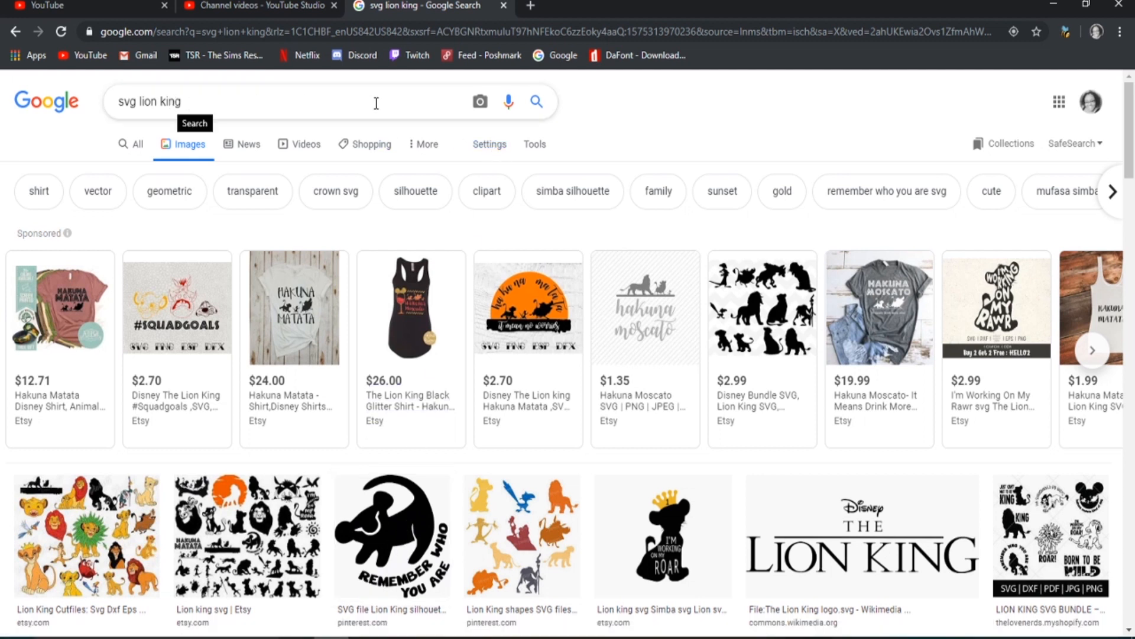
# - Run an advanced image search for "svg lion king" limited to images larger than 800×600
pyautogui.click(490, 145)
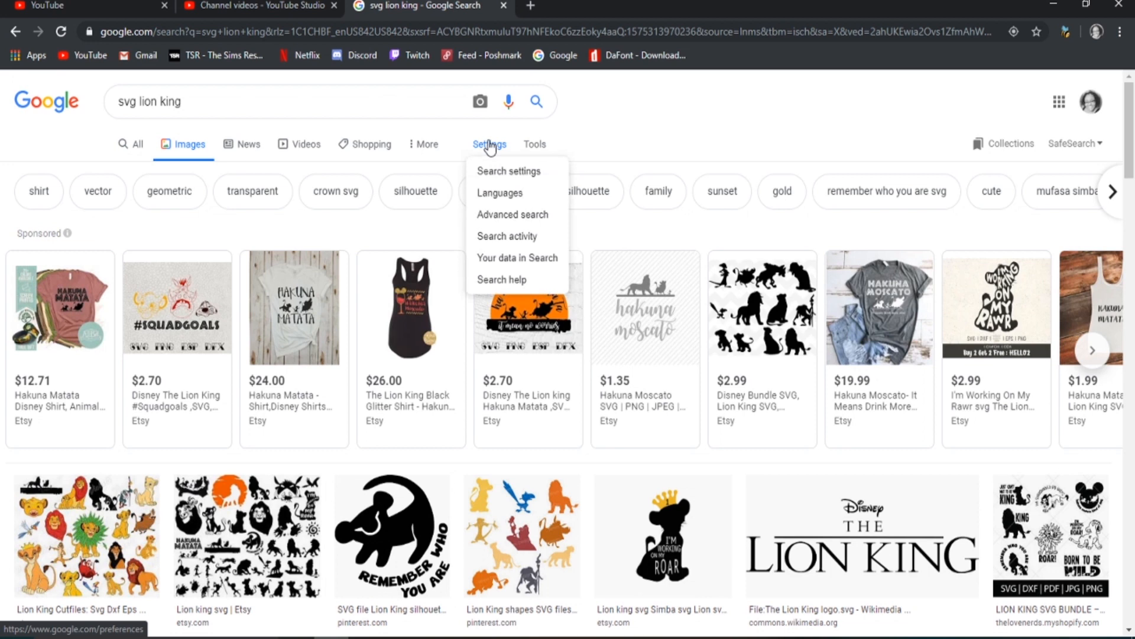
pyautogui.click(519, 215)
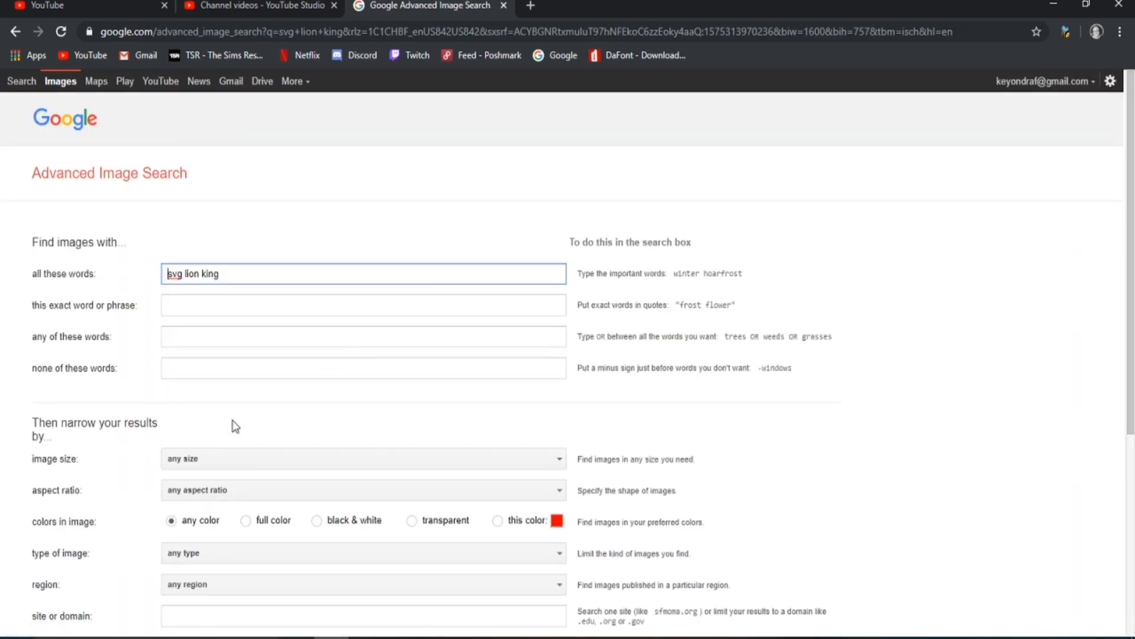
pyautogui.scroll(-2, 250, 405)
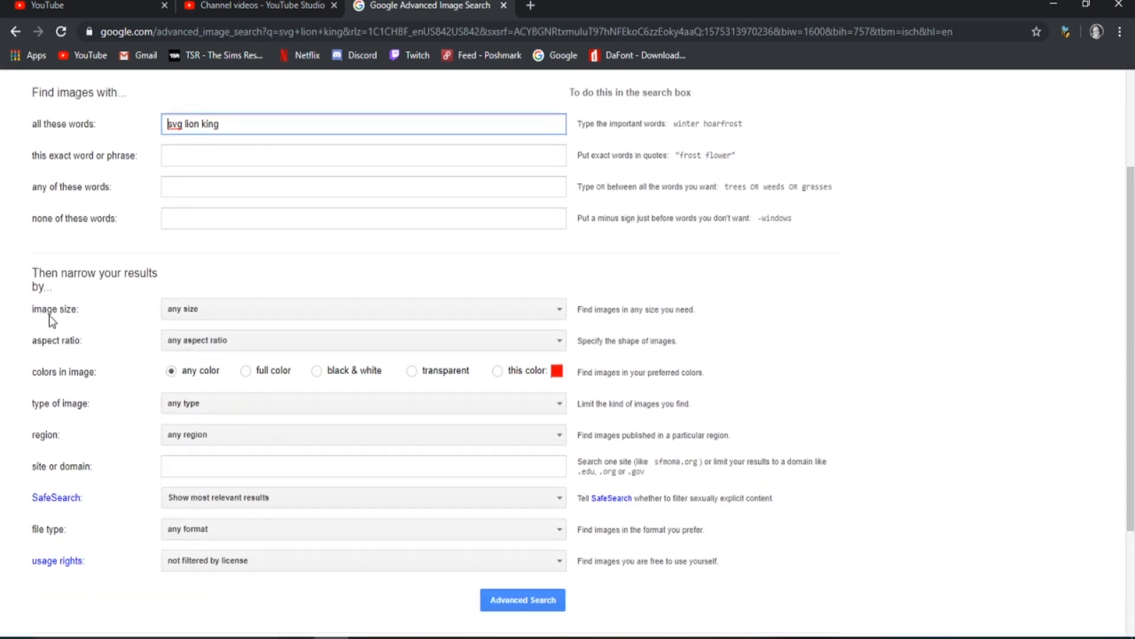
pyautogui.click(207, 311)
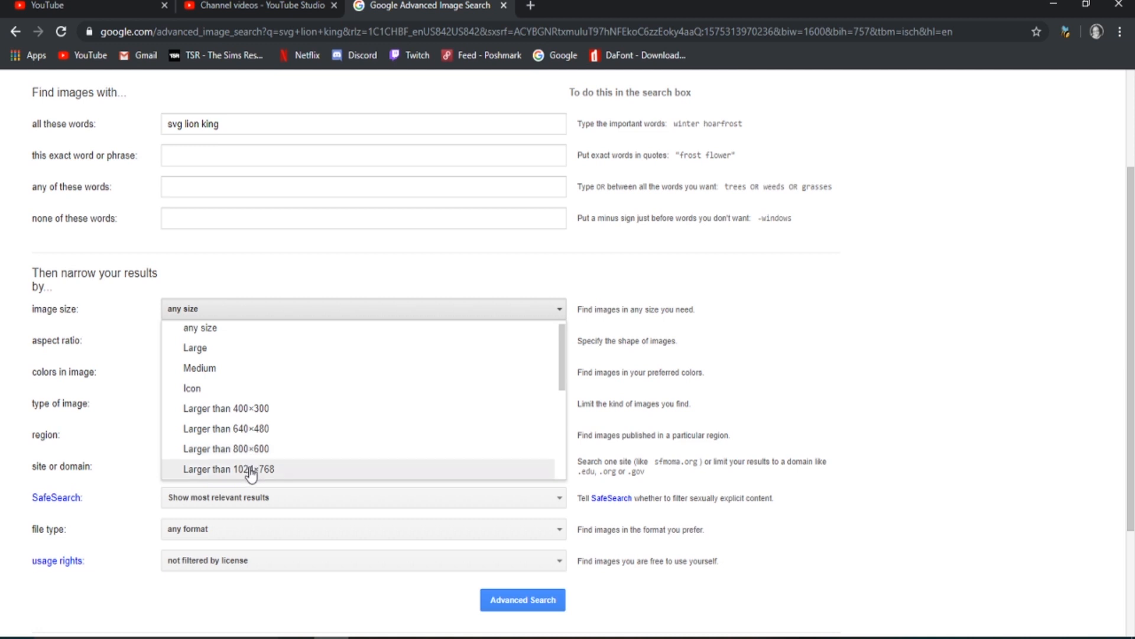
pyautogui.click(255, 454)
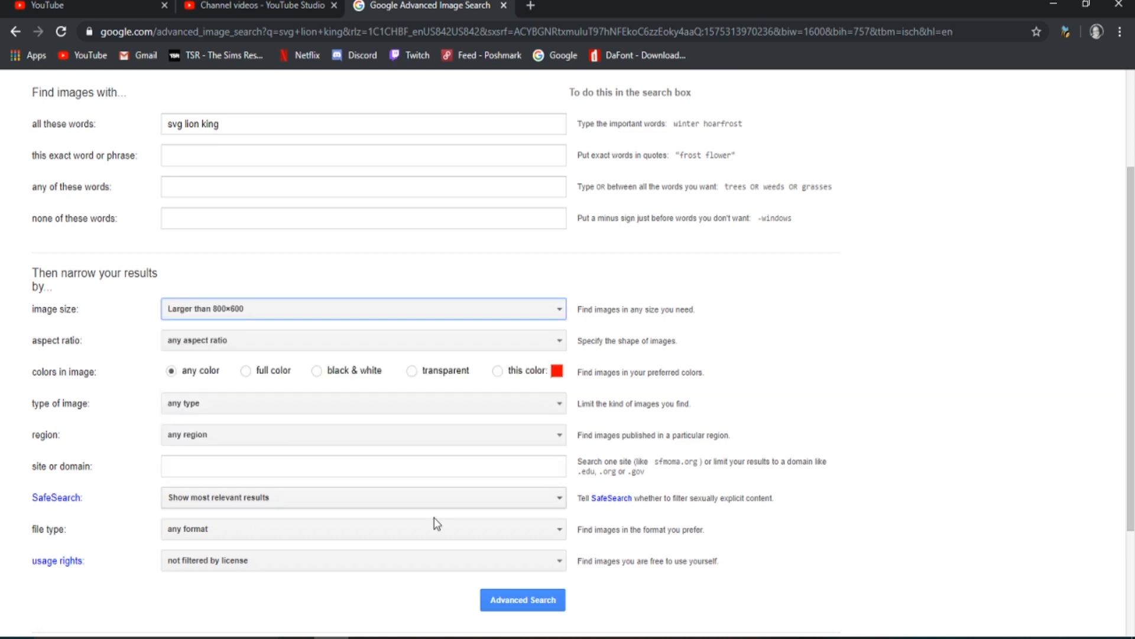
pyautogui.scroll(-3, 538, 601)
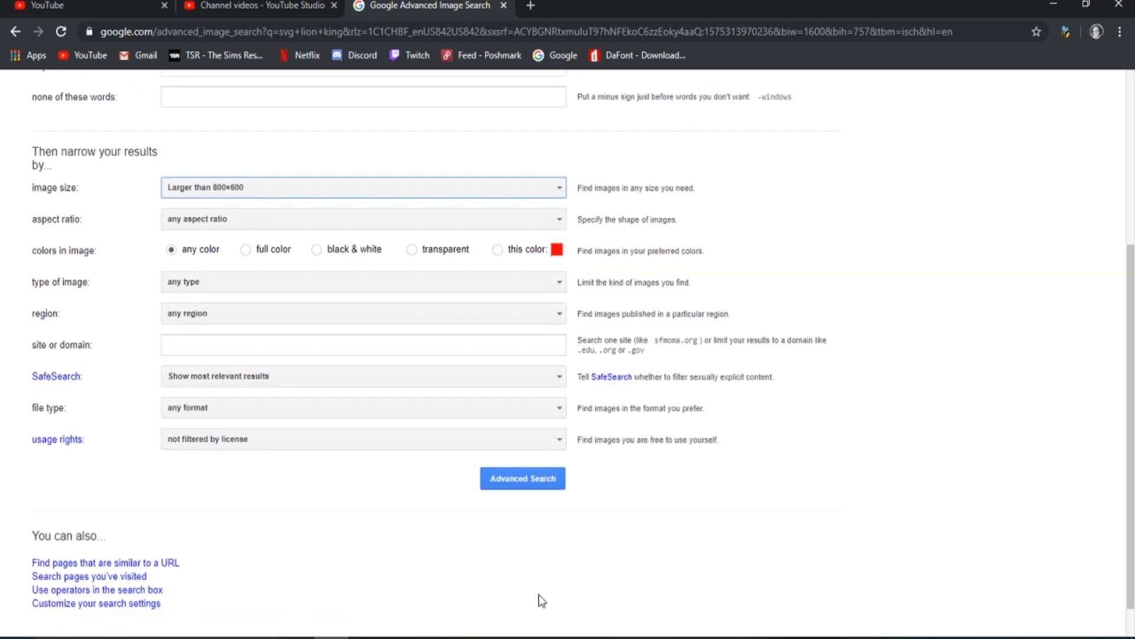
pyautogui.click(504, 457)
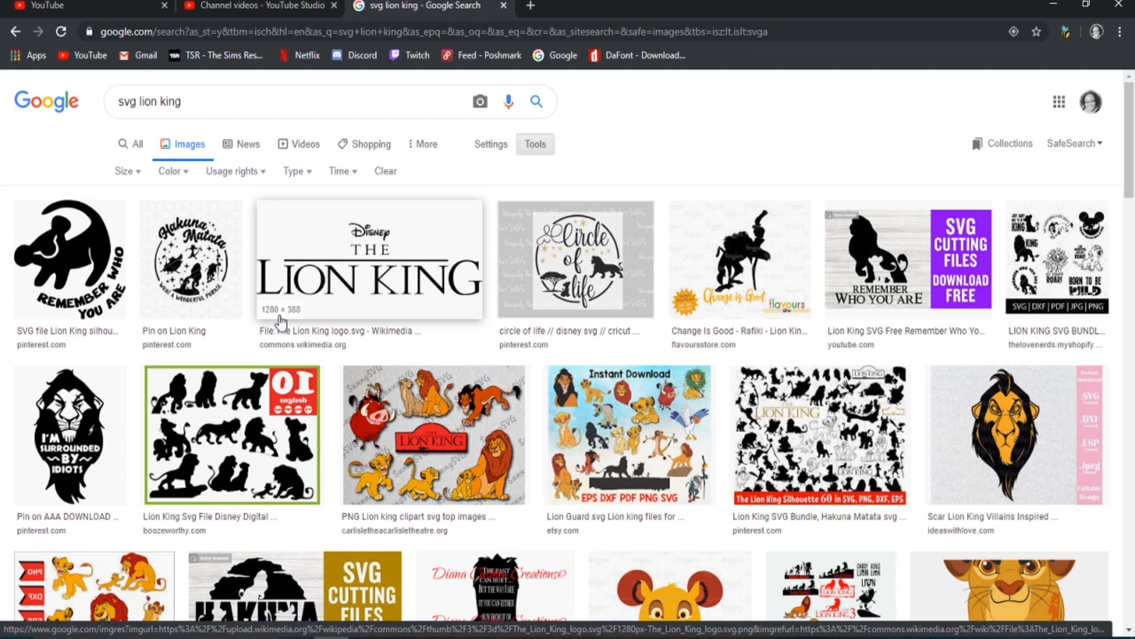
pyautogui.click(35, 240)
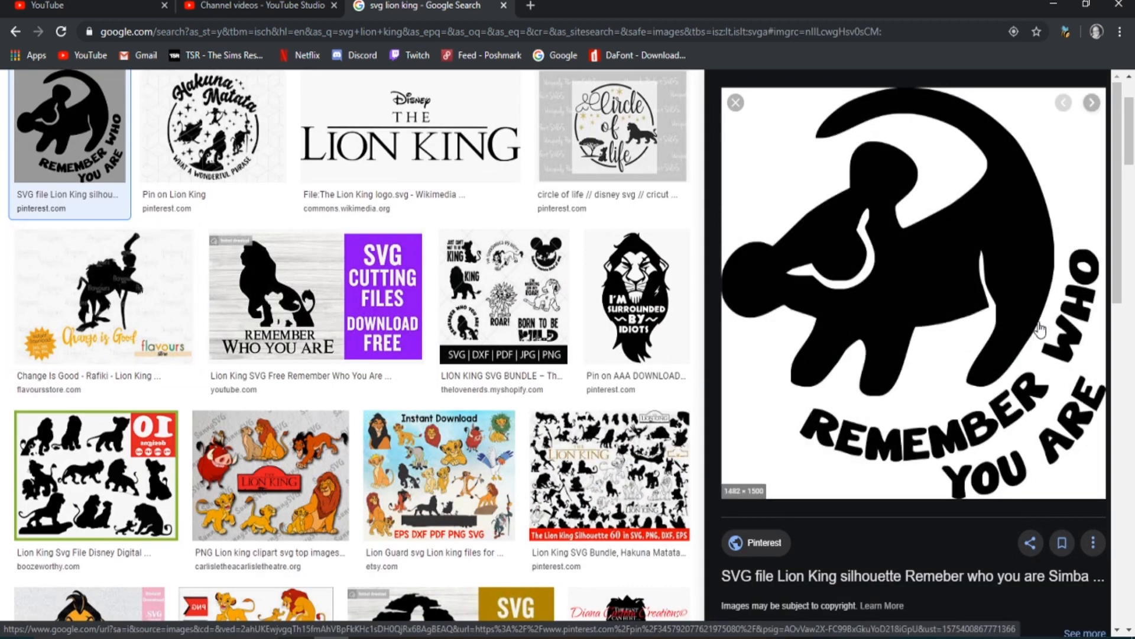
pyautogui.rightClick(857, 276)
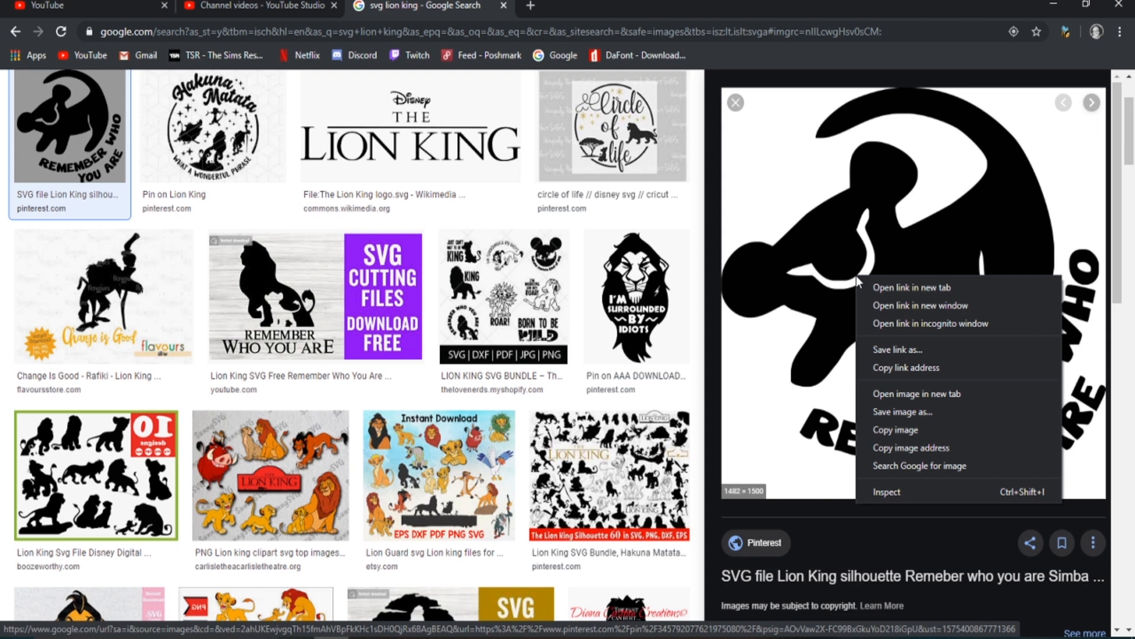
pyautogui.click(886, 411)
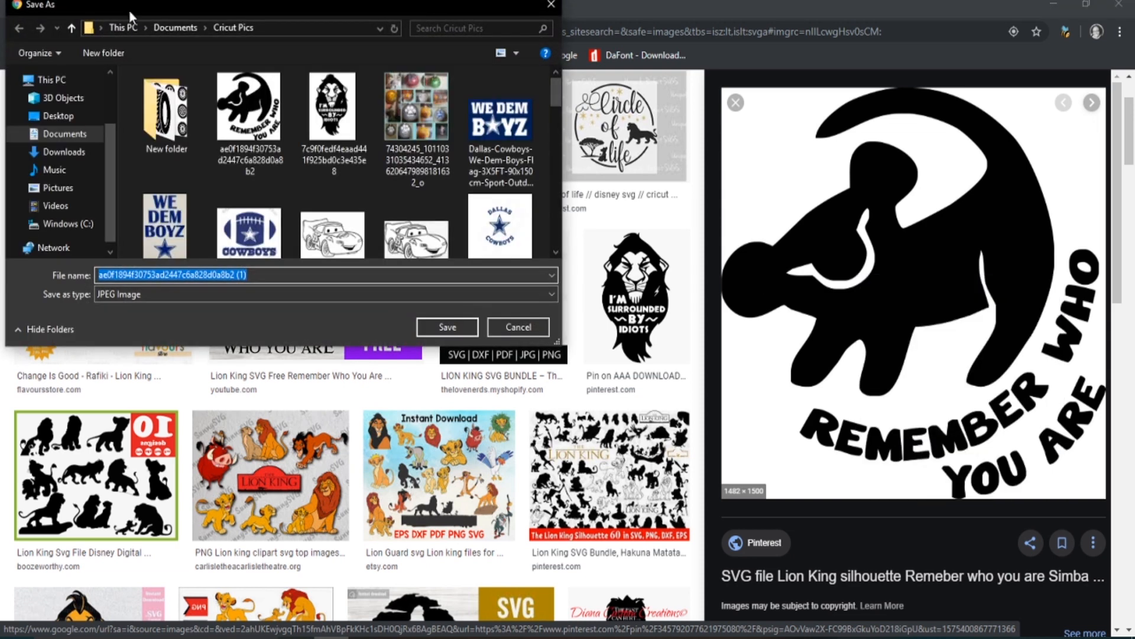
pyautogui.click(523, 327)
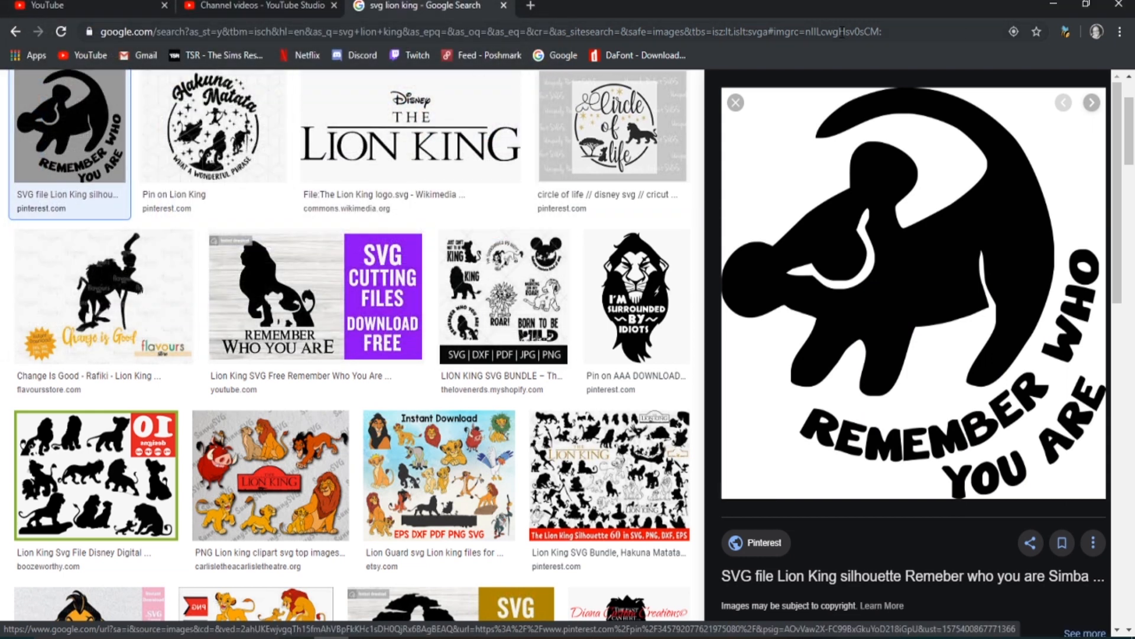
# - Switch to Cricut Design Space and upload the "Remember Who You Are" image ae0f1894f30753ad2447c6a828d0a8b2 from the Cricut Pics folder
pyautogui.moveTo(471, 638)
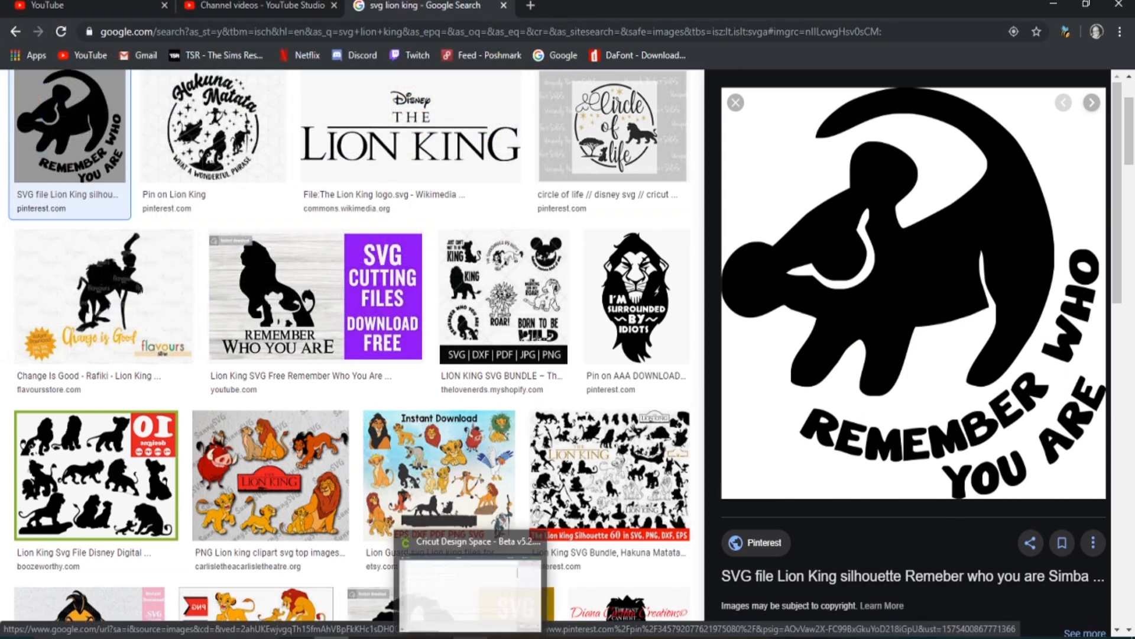
pyautogui.click(471, 586)
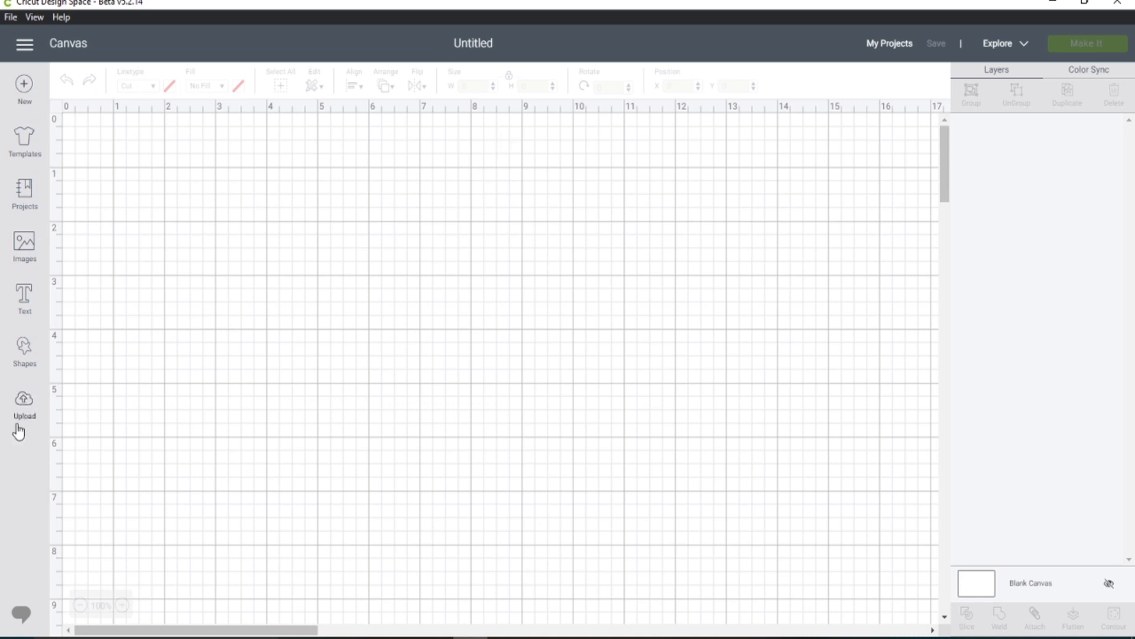
pyautogui.click(22, 405)
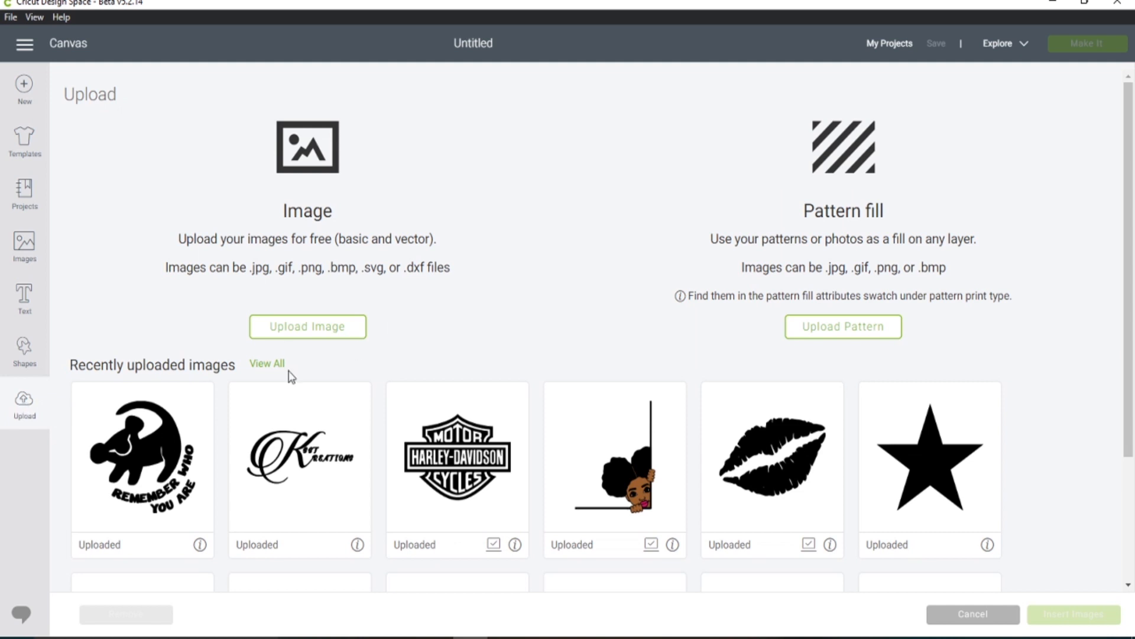
pyautogui.click(333, 335)
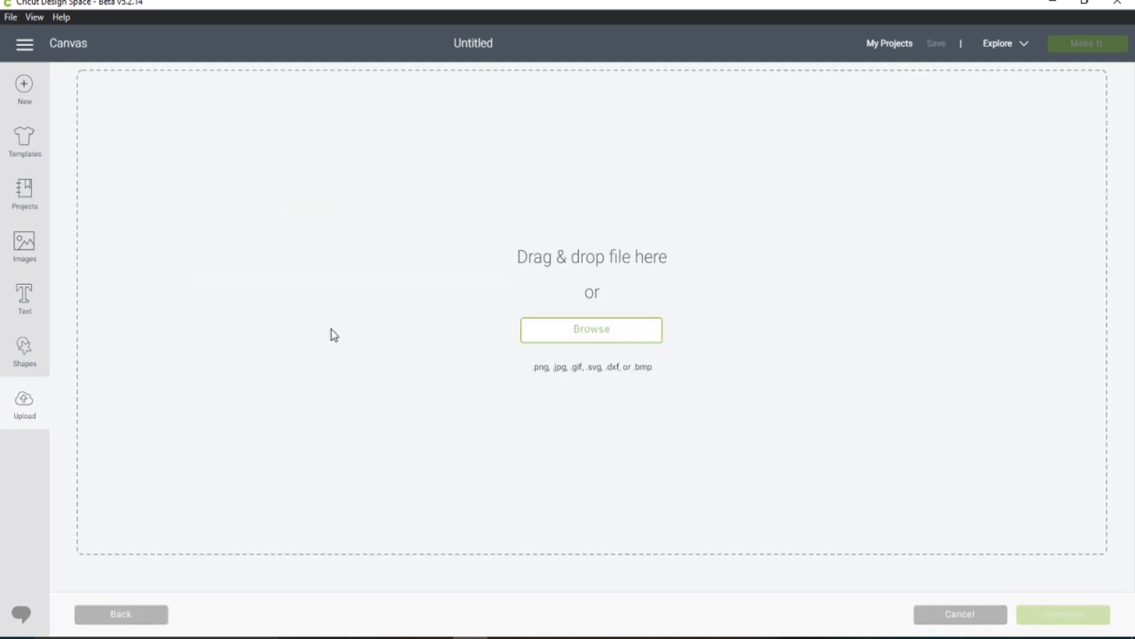
pyautogui.click(610, 330)
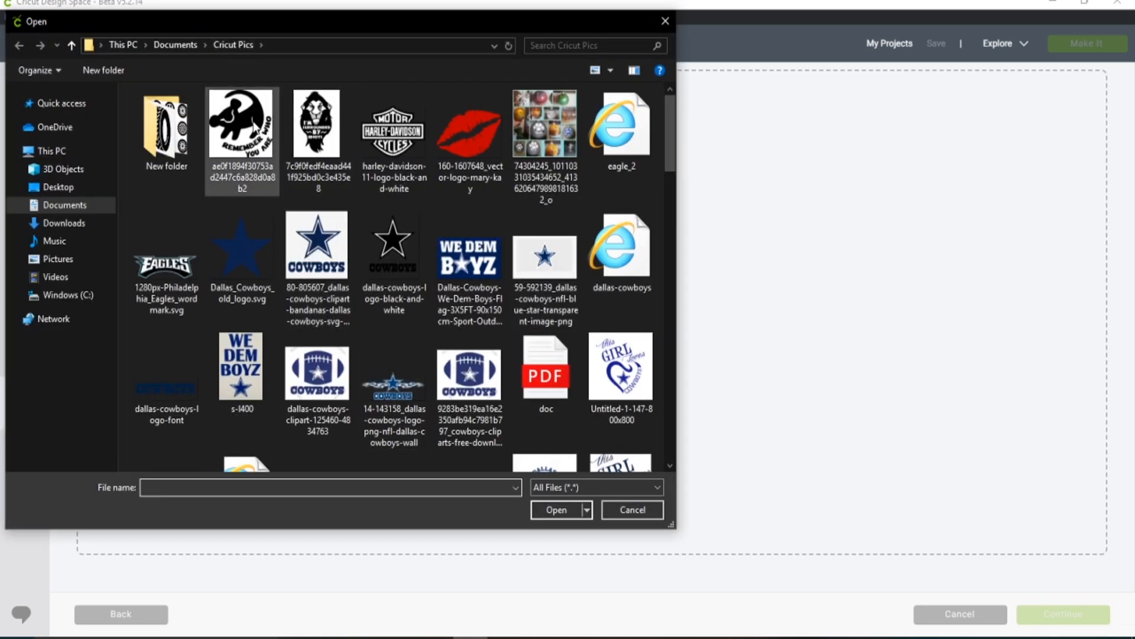
pyautogui.click(254, 127)
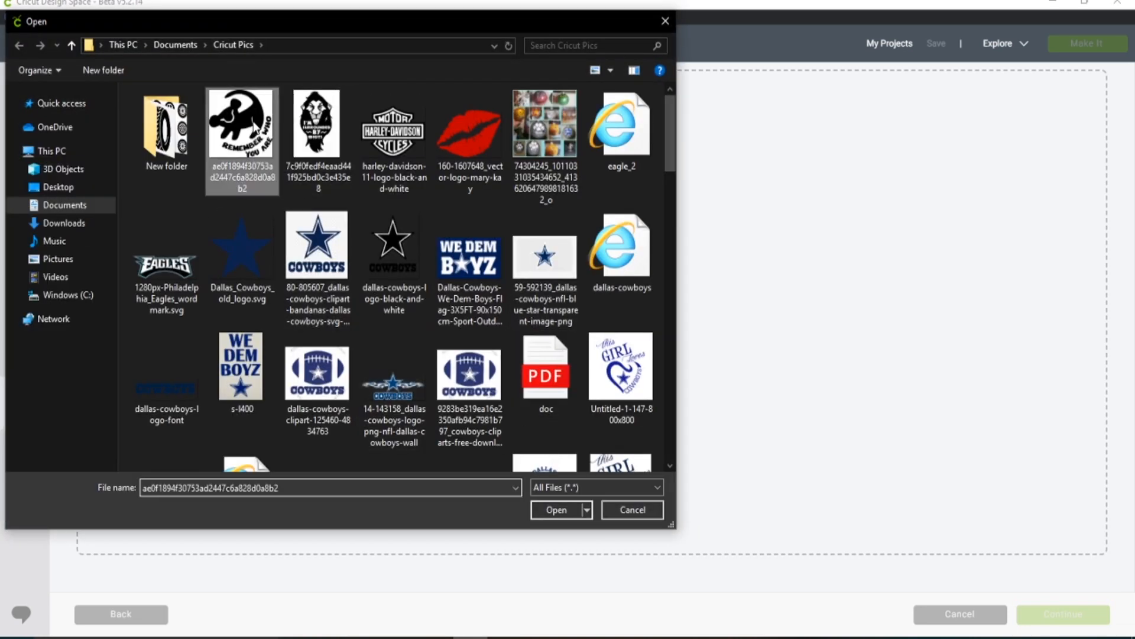
pyautogui.click(552, 509)
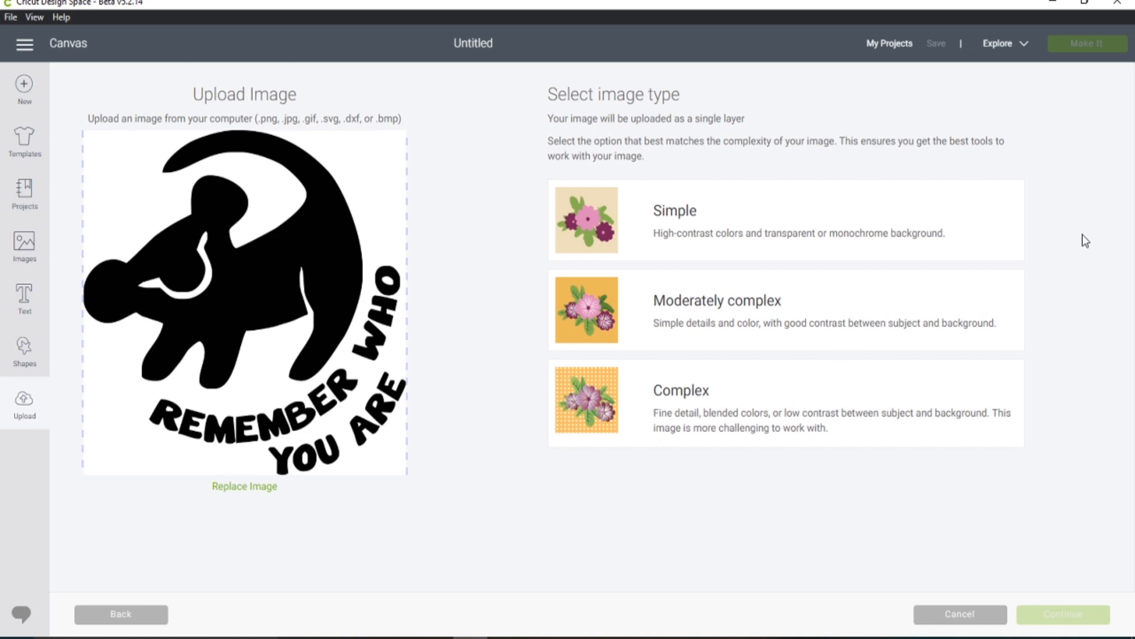
# - Set the uploaded image's type to Complex and continue to its background-removal editor
pyautogui.click(750, 407)
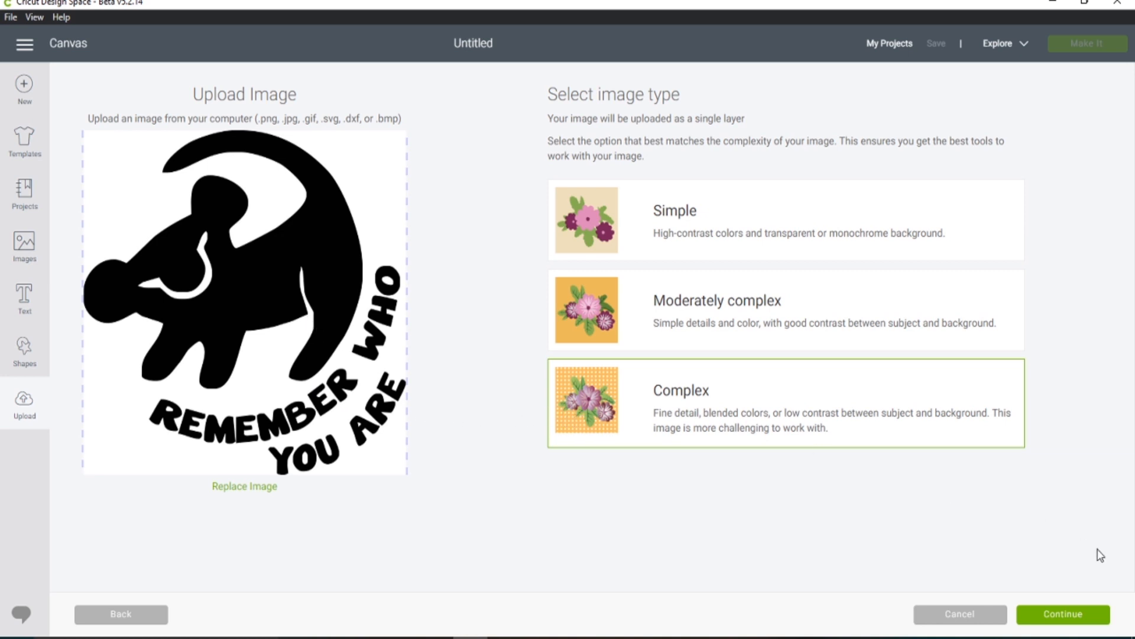
pyautogui.click(1065, 617)
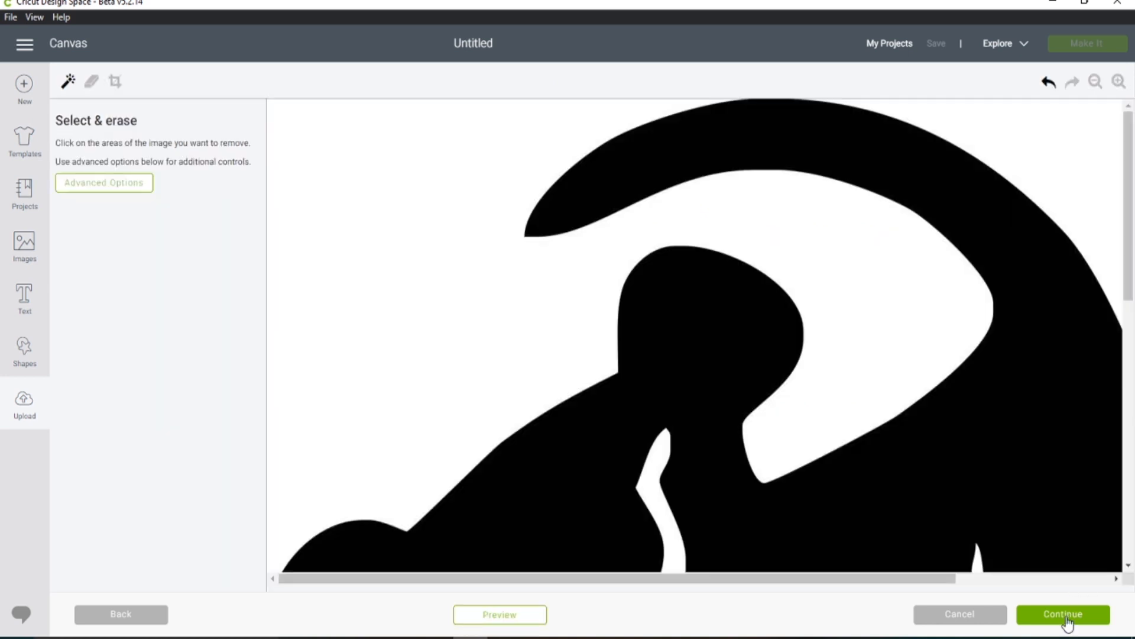
pyautogui.click(1096, 83)
pyautogui.click(1096, 83)
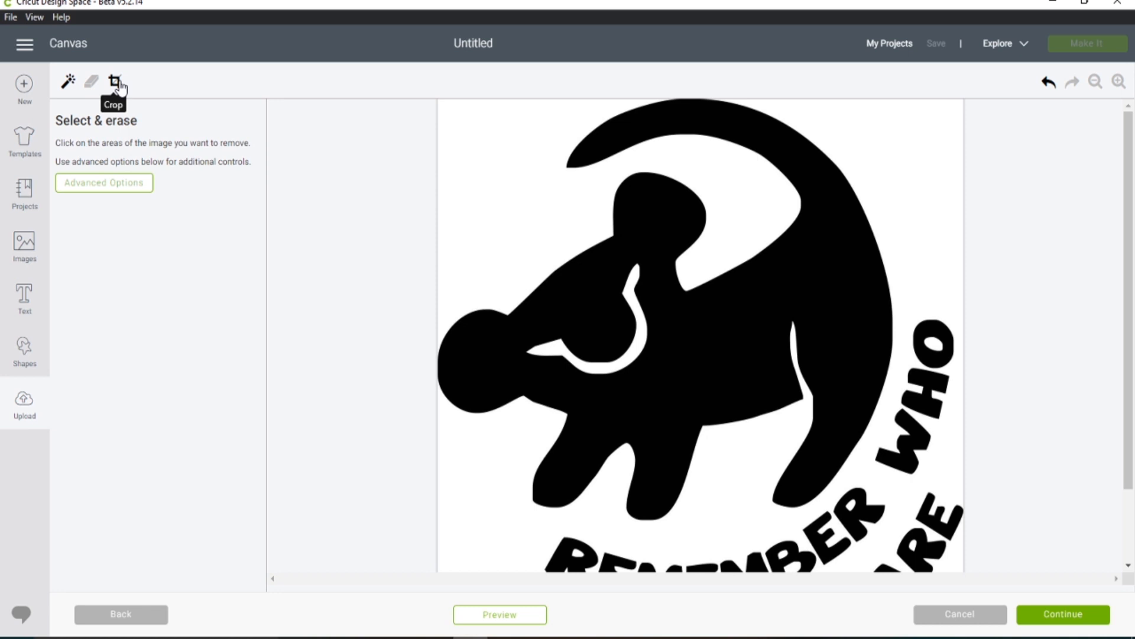
pyautogui.click(115, 82)
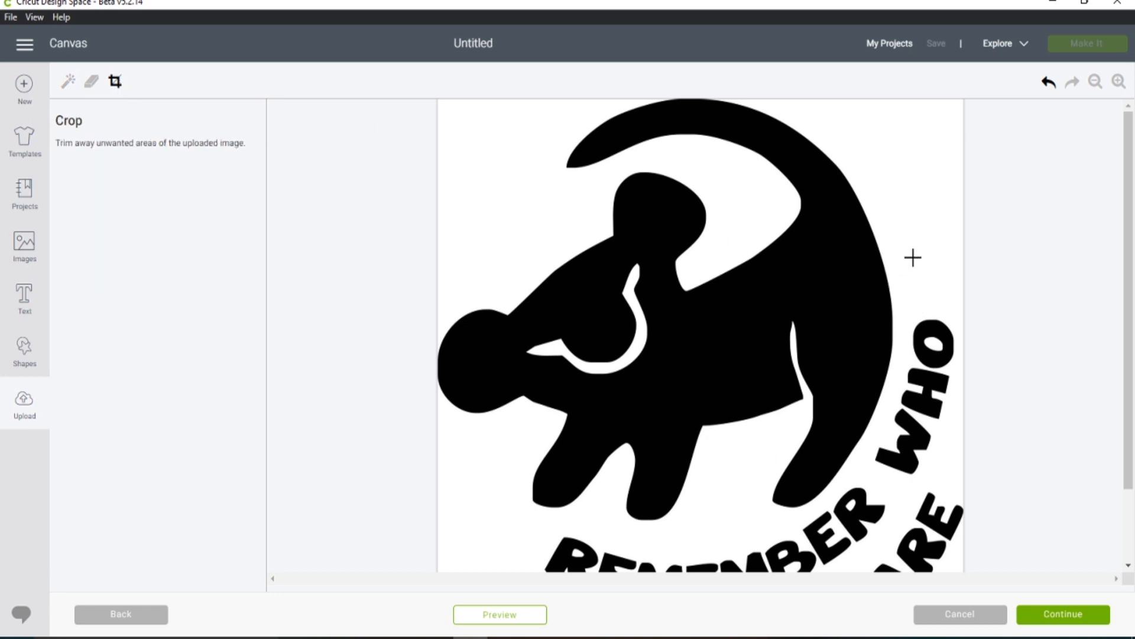
pyautogui.scroll(-3, 768, 385)
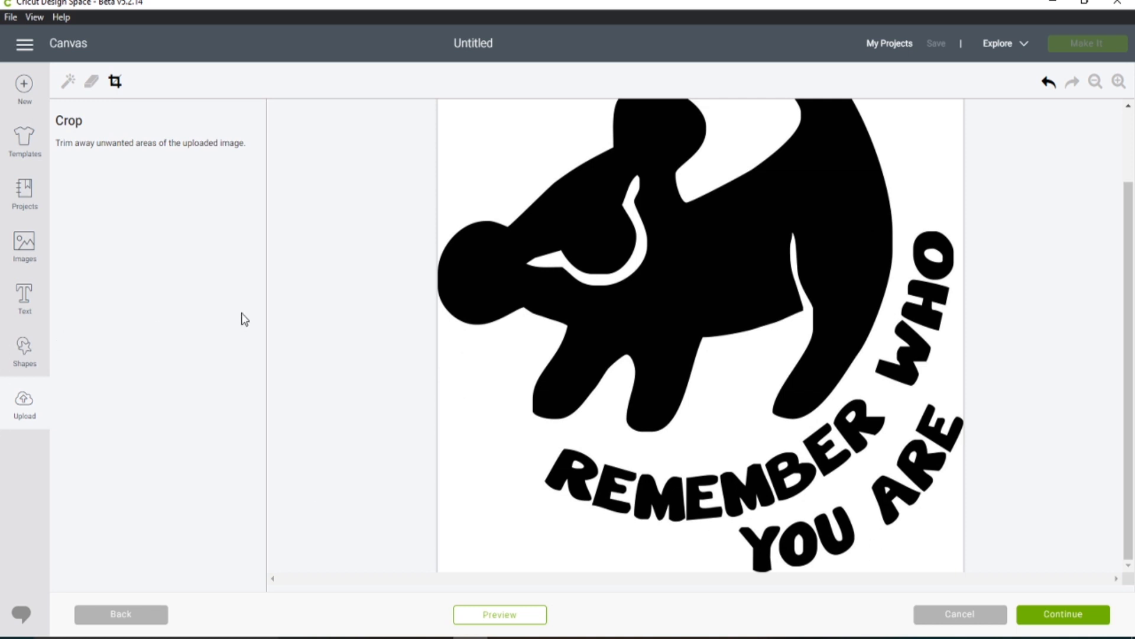
pyautogui.click(67, 82)
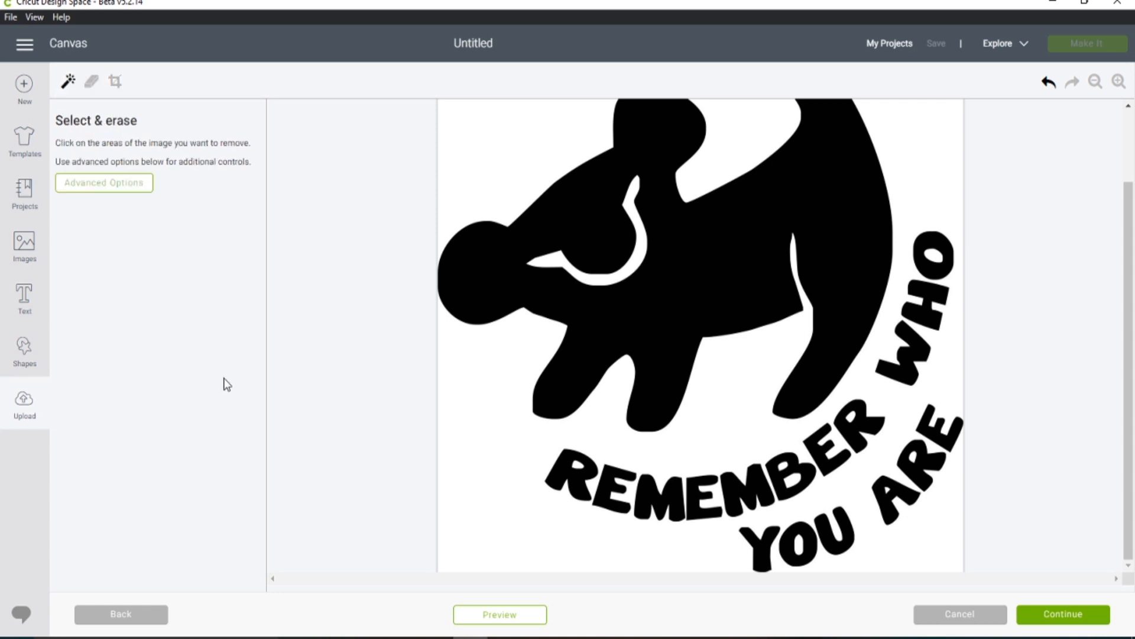
# - Erase the white background above and around the lion silhouette, and the white area inside the eye outline
pyautogui.scroll(3, 519, 375)
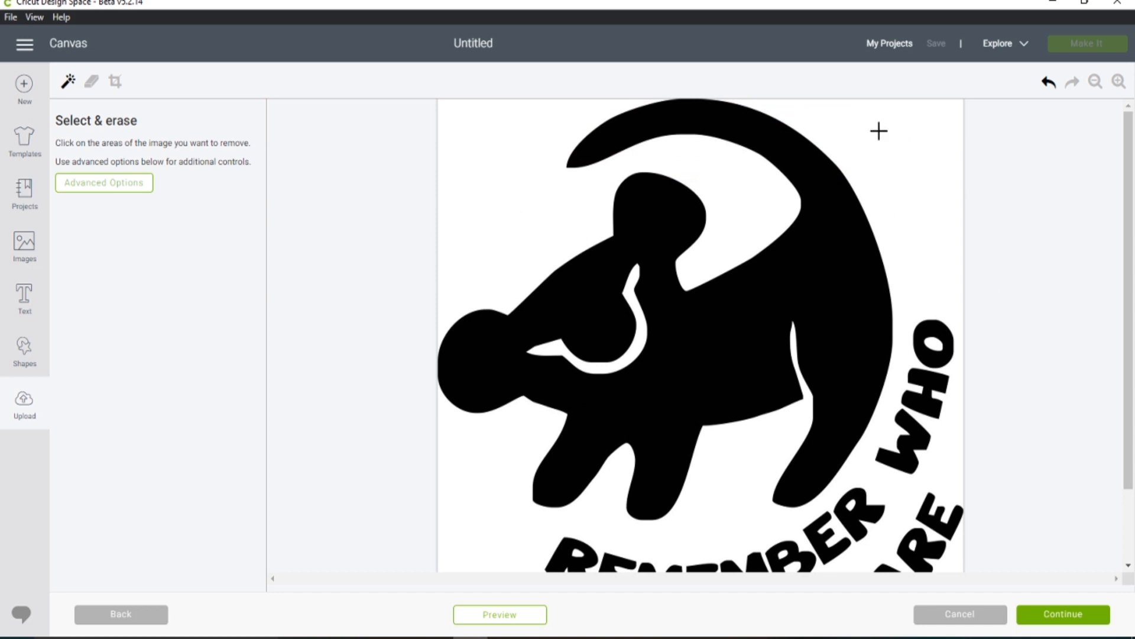
pyautogui.click(769, 199)
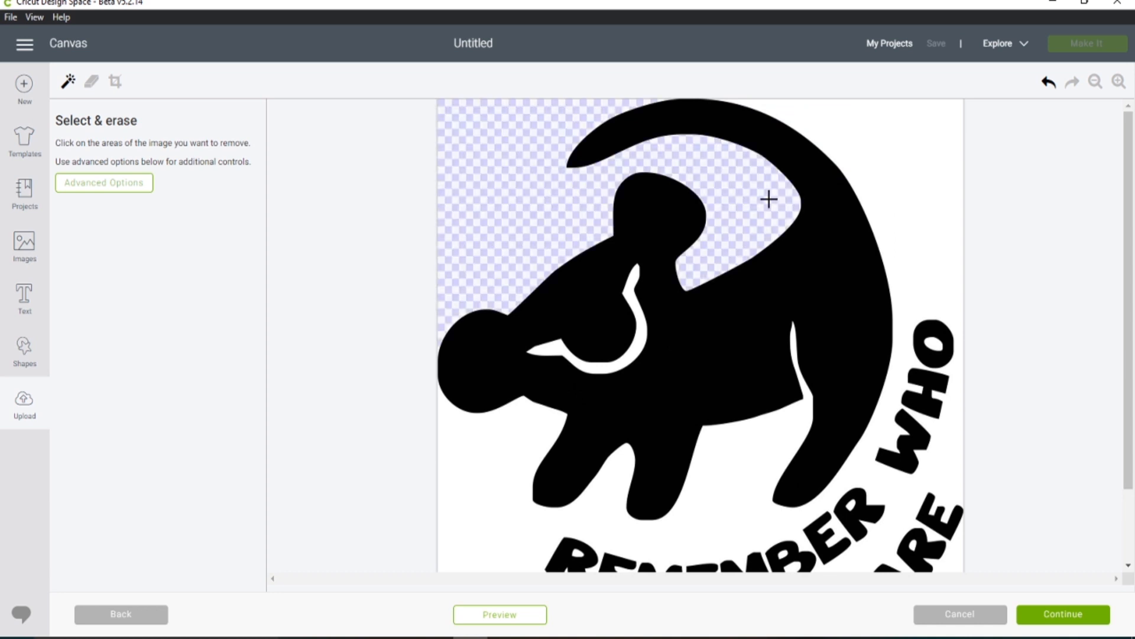
pyautogui.click(869, 145)
pyautogui.scroll(-3, 869, 145)
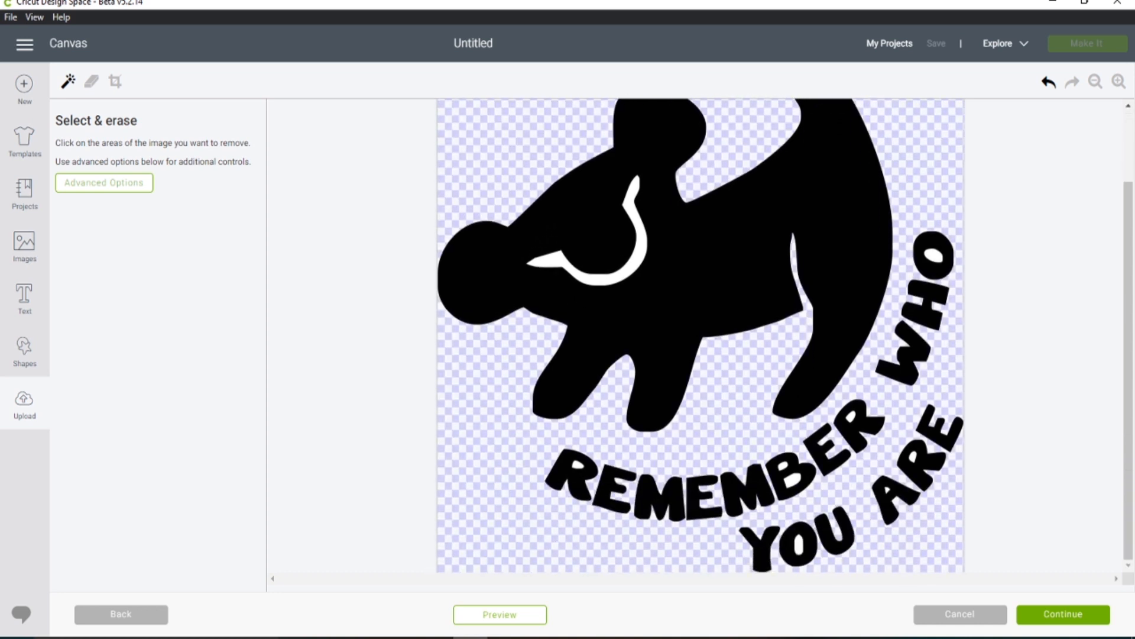
pyautogui.click(632, 209)
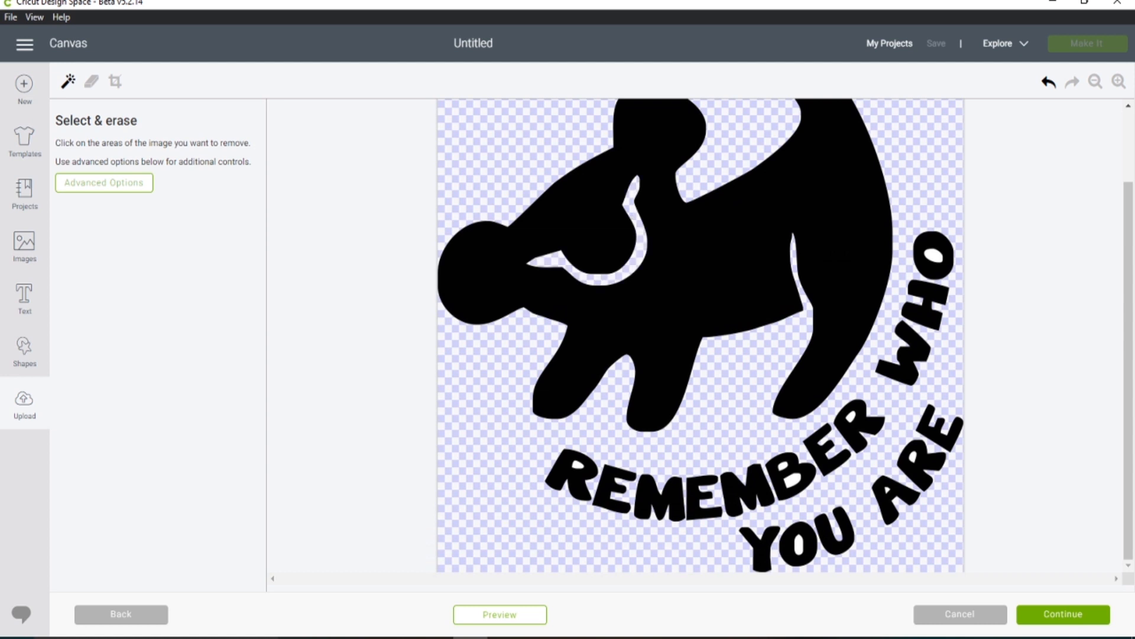
# - Erase the white areas enclosed by both R's and the B in the word REMEMBER
pyautogui.click(1119, 82)
pyautogui.click(1119, 81)
pyautogui.scroll(-10, 912, 349)
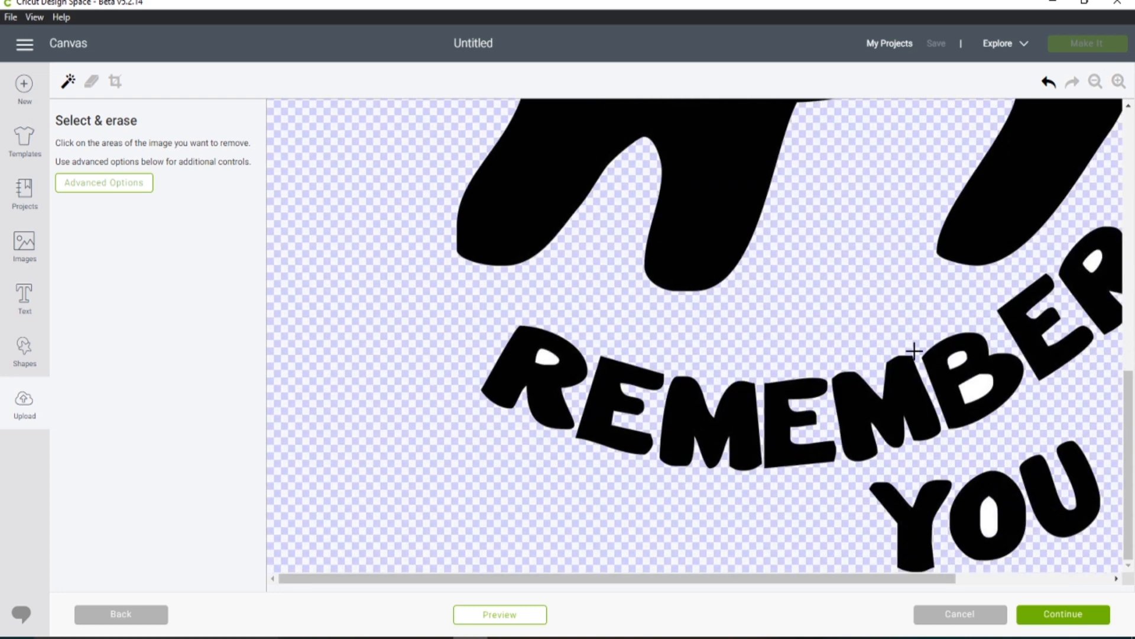
pyautogui.click(544, 357)
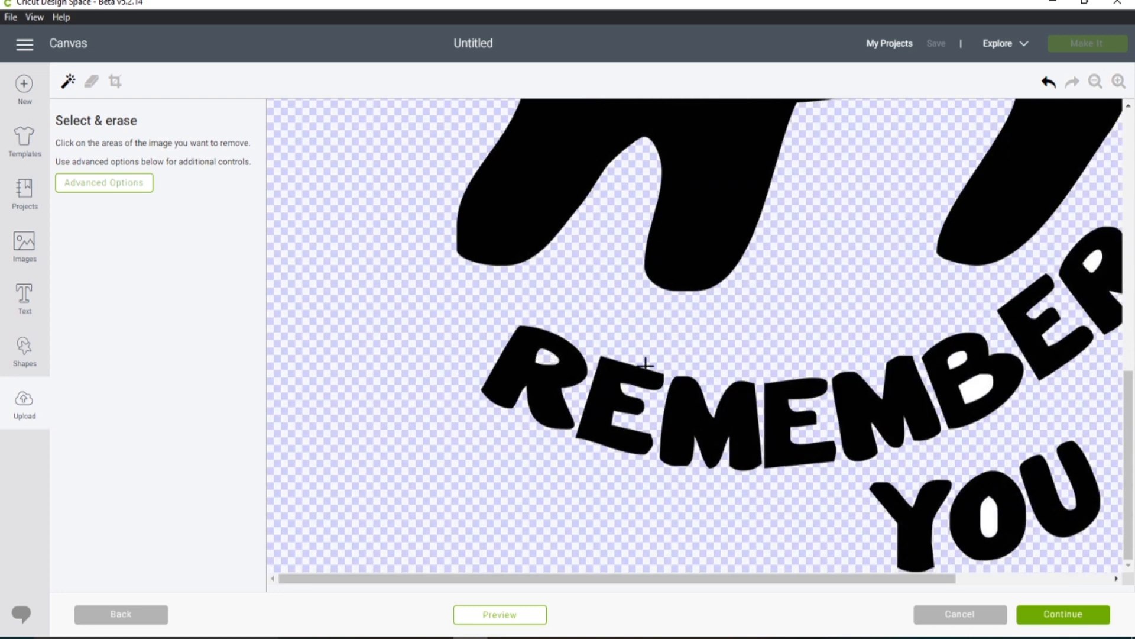
pyautogui.click(957, 359)
pyautogui.click(978, 391)
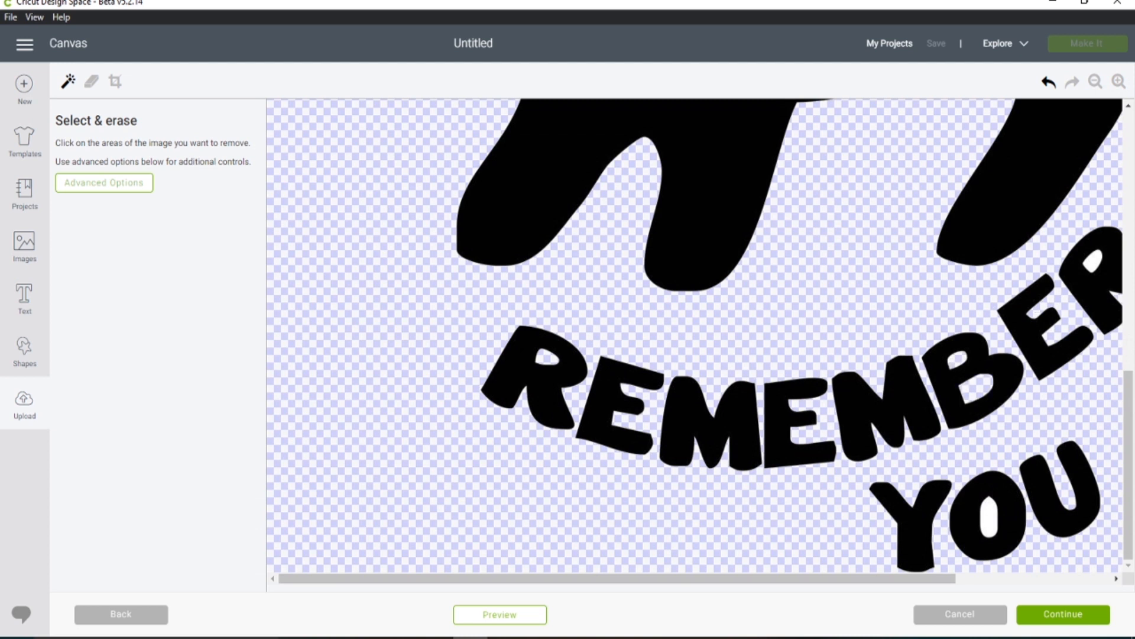
pyautogui.click(1091, 260)
# - Erase the remaining white areas enclosed by the letters of WHO, ARE and YOU
pyautogui.moveTo(633, 580); pyautogui.dragTo(787, 579)
pyautogui.scroll(3, 1094, 353)
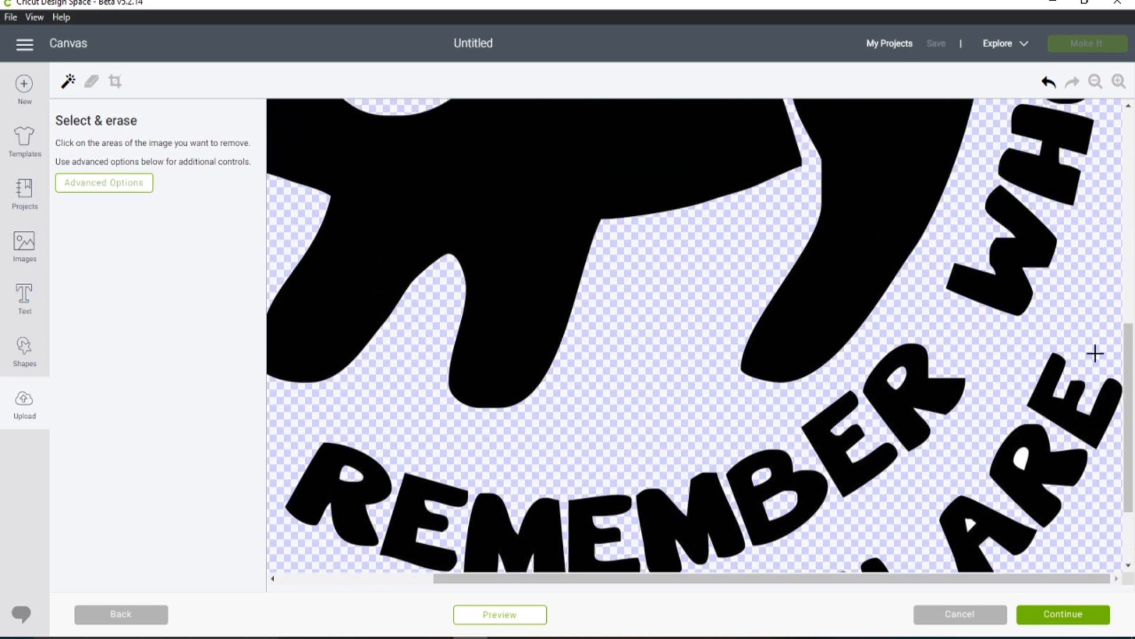
pyautogui.click(1061, 163)
pyautogui.scroll(-4, 1032, 431)
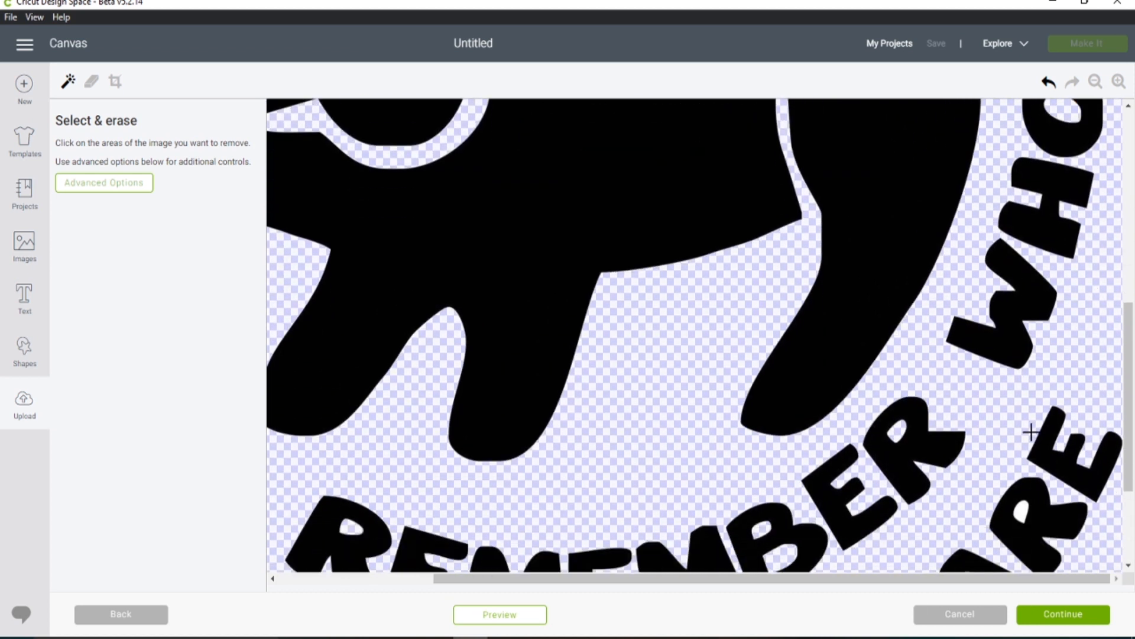
pyautogui.click(1023, 338)
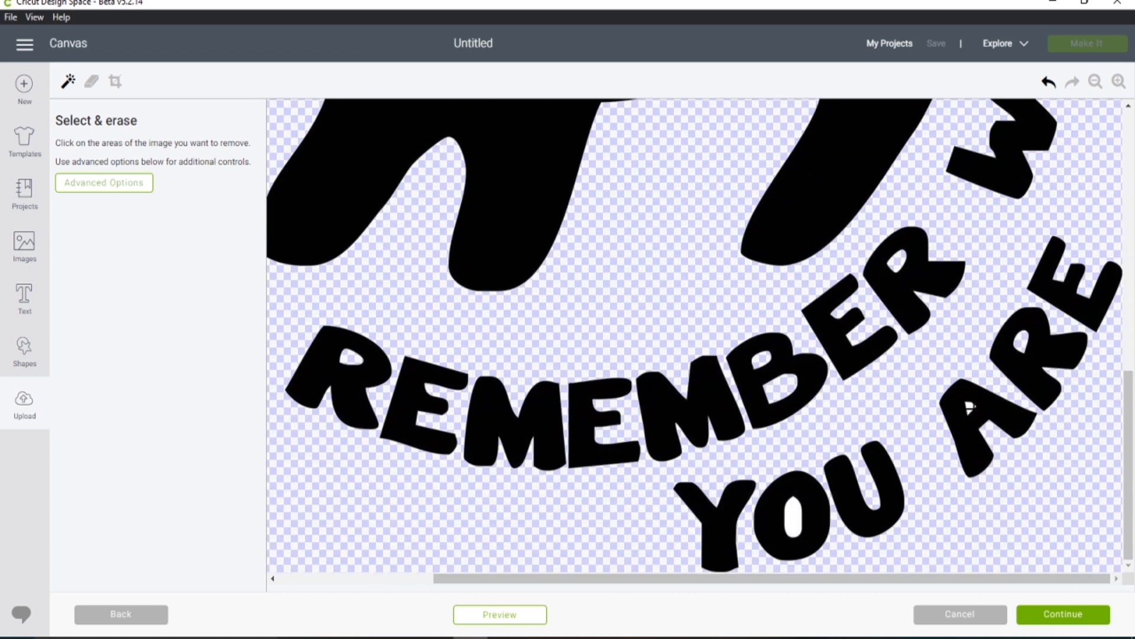
pyautogui.click(793, 519)
pyautogui.click(1095, 81)
pyautogui.click(1095, 81)
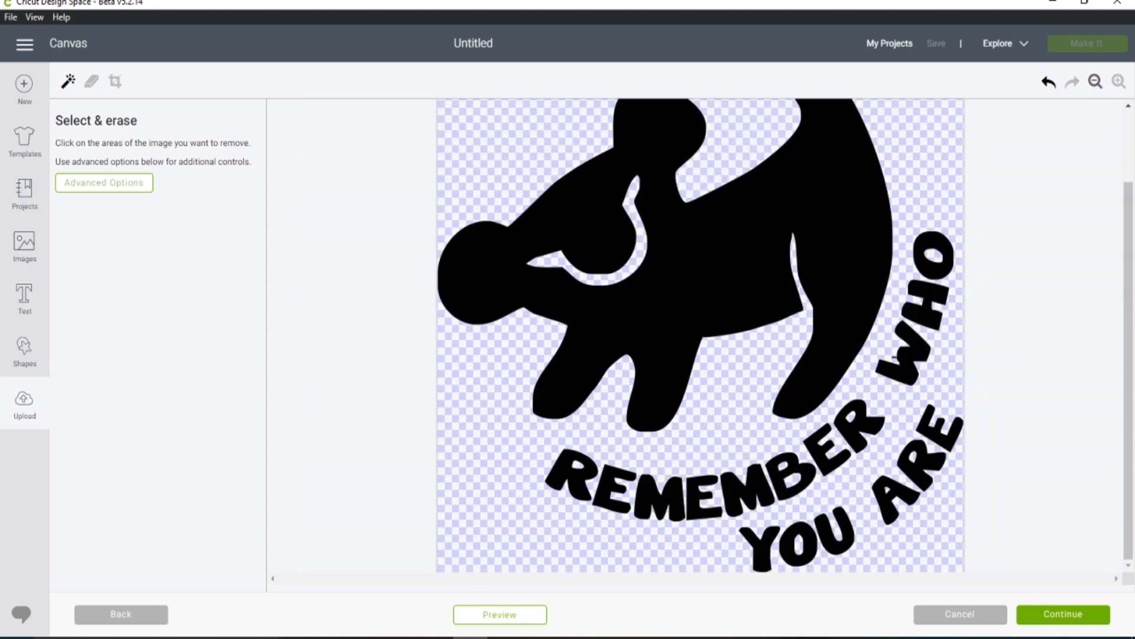
pyautogui.scroll(3, 892, 375)
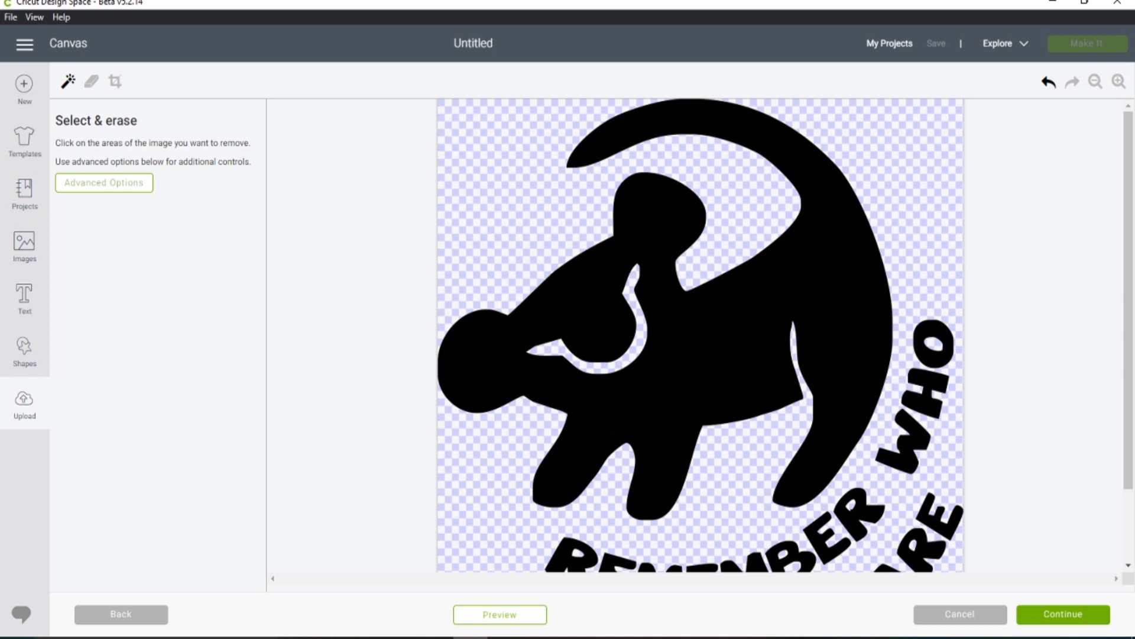
# - Show the advanced erase options and set the color tolerance to 30
pyautogui.click(105, 184)
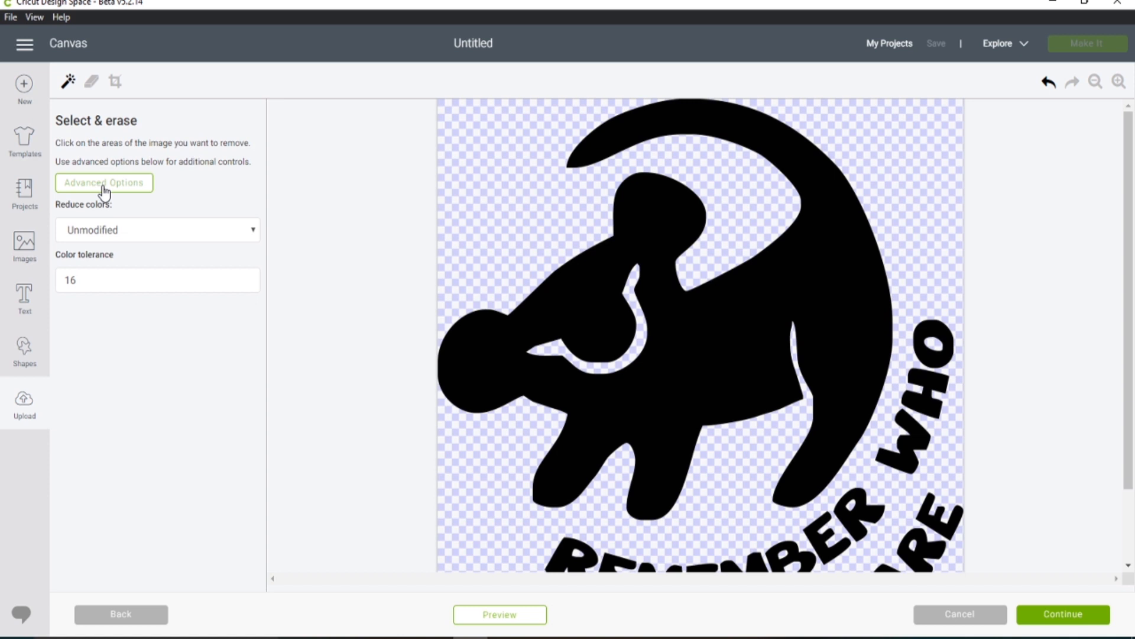
pyautogui.click(101, 279)
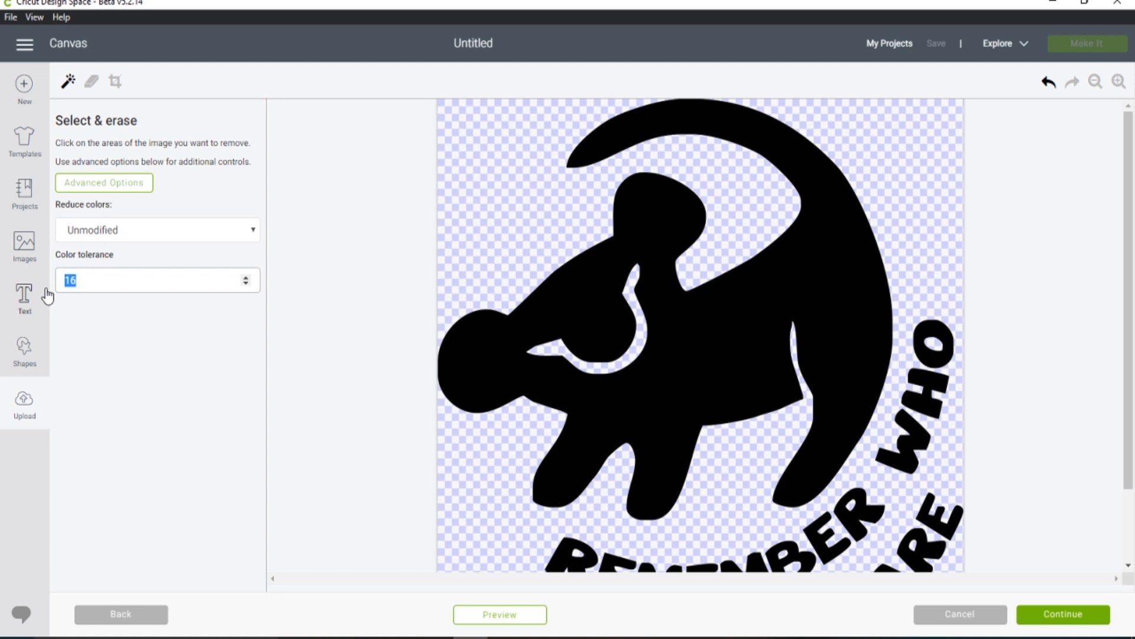
pyautogui.write('30')
pyautogui.click(103, 355)
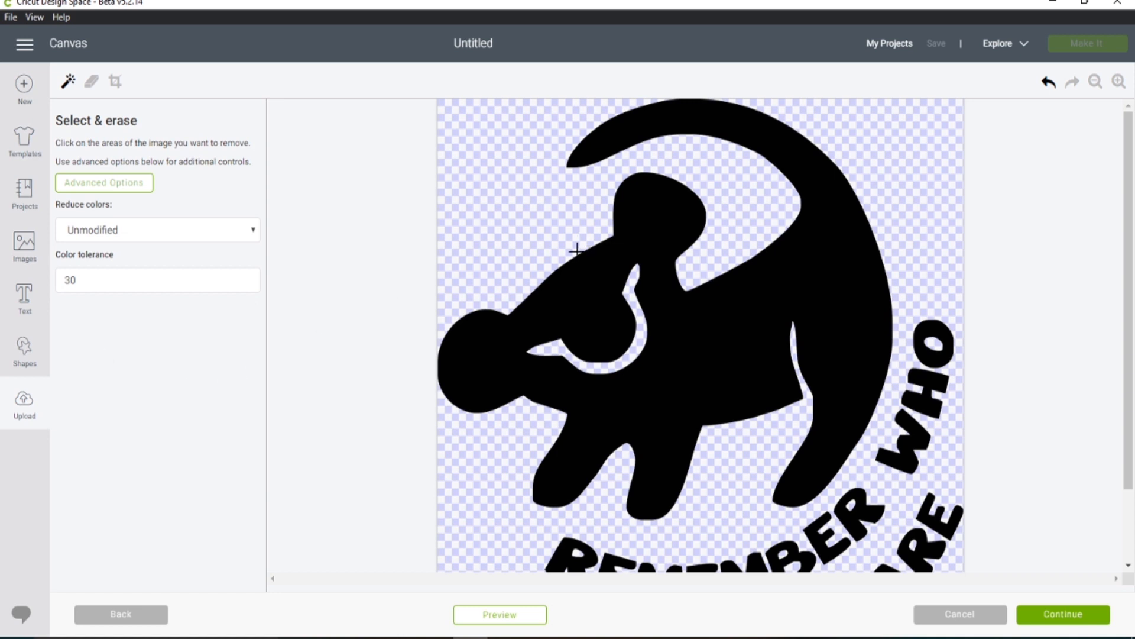
# - Preview the cut version and check the lion and the lettering for leftover background
pyautogui.scroll(-3, 701, 336)
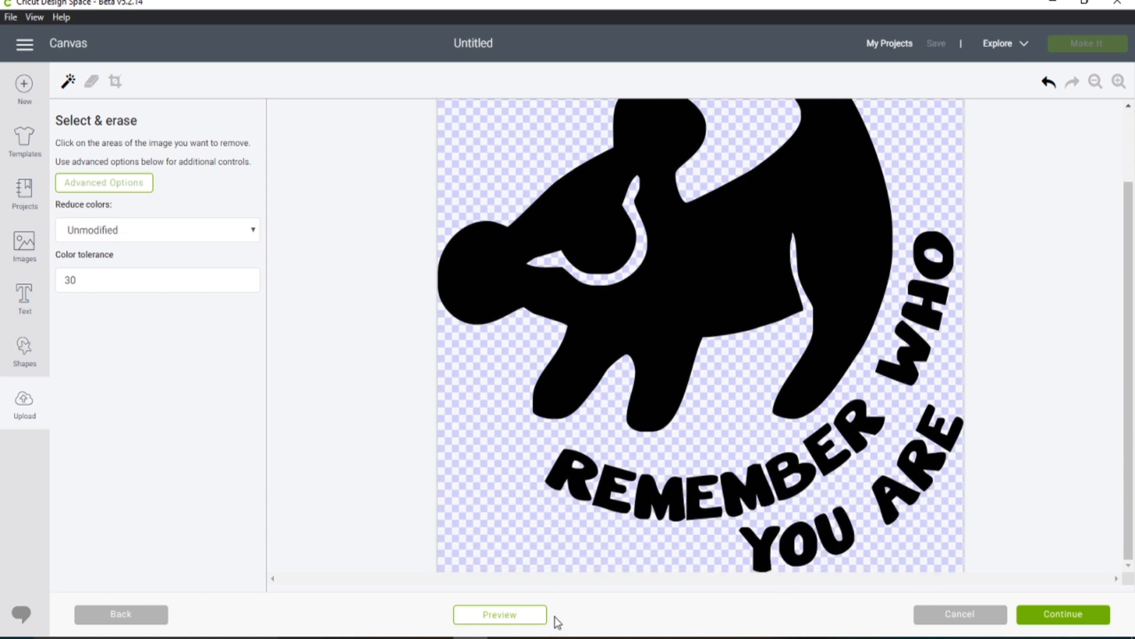
pyautogui.click(527, 618)
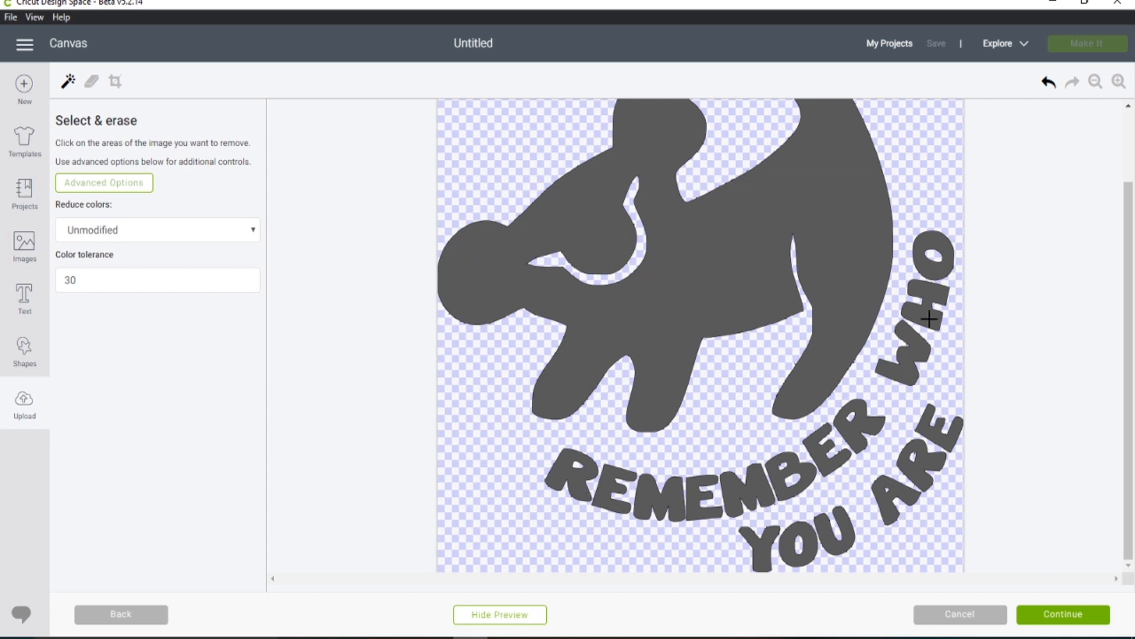
pyautogui.scroll(3, 892, 507)
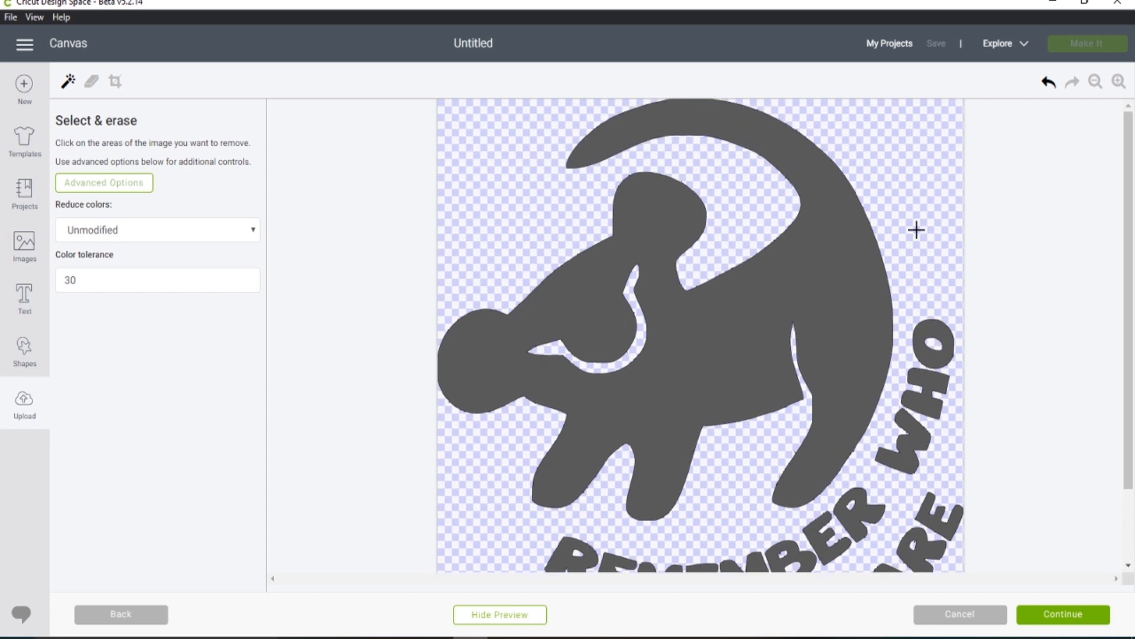
# - Save the cleaned-up upload as a Cut image under its existing name and insert it onto the canvas
pyautogui.click(1064, 615)
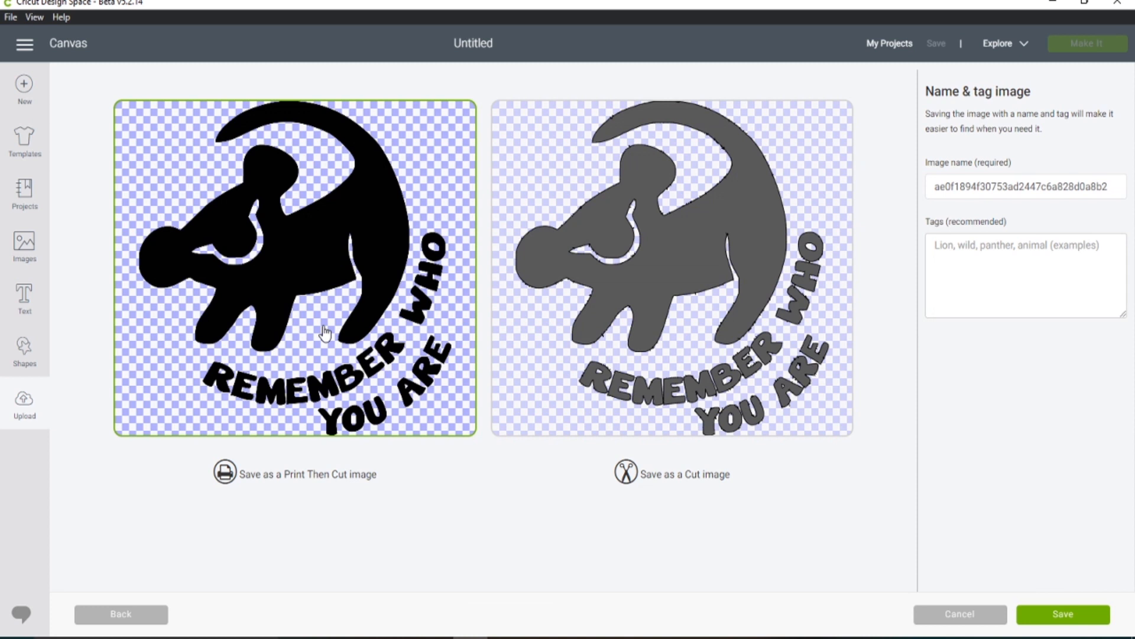
pyautogui.click(775, 151)
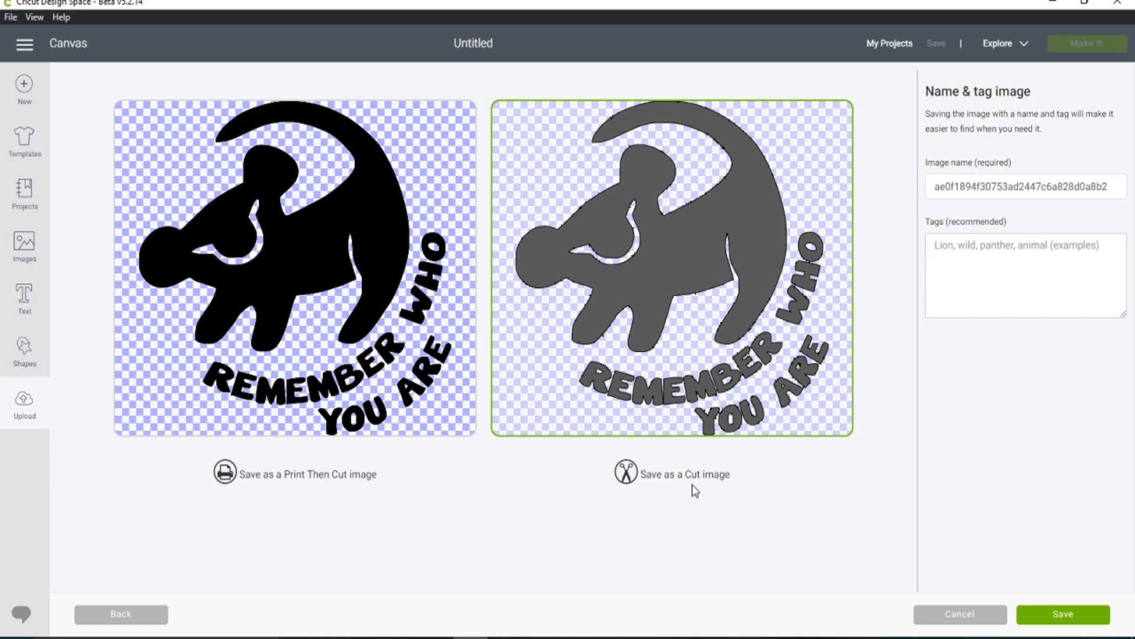
pyautogui.click(1067, 618)
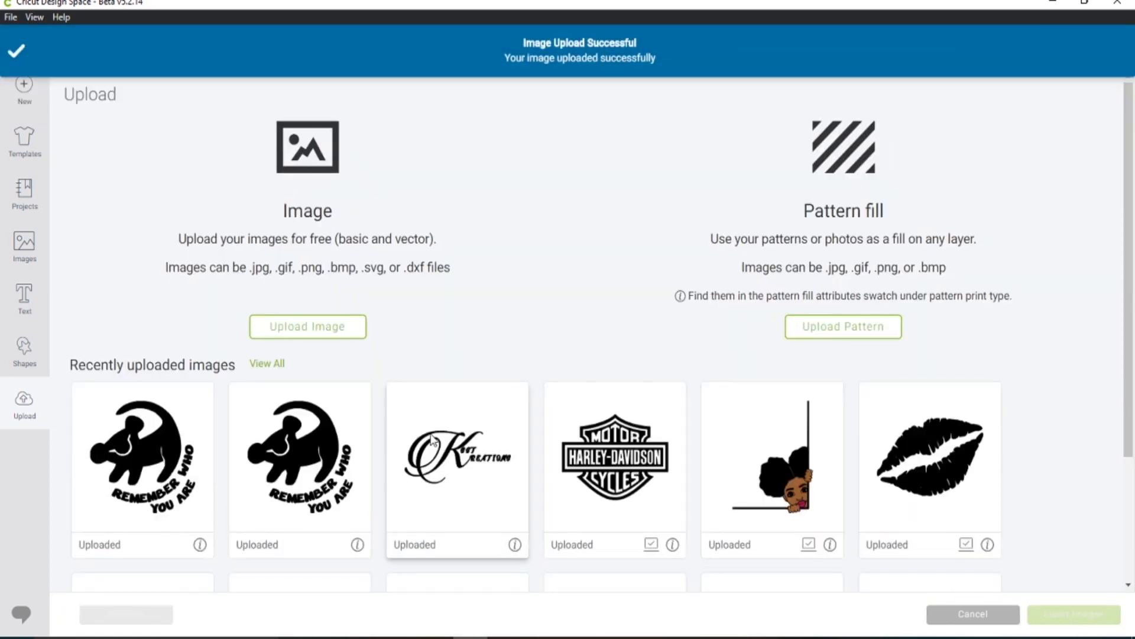
pyautogui.click(163, 456)
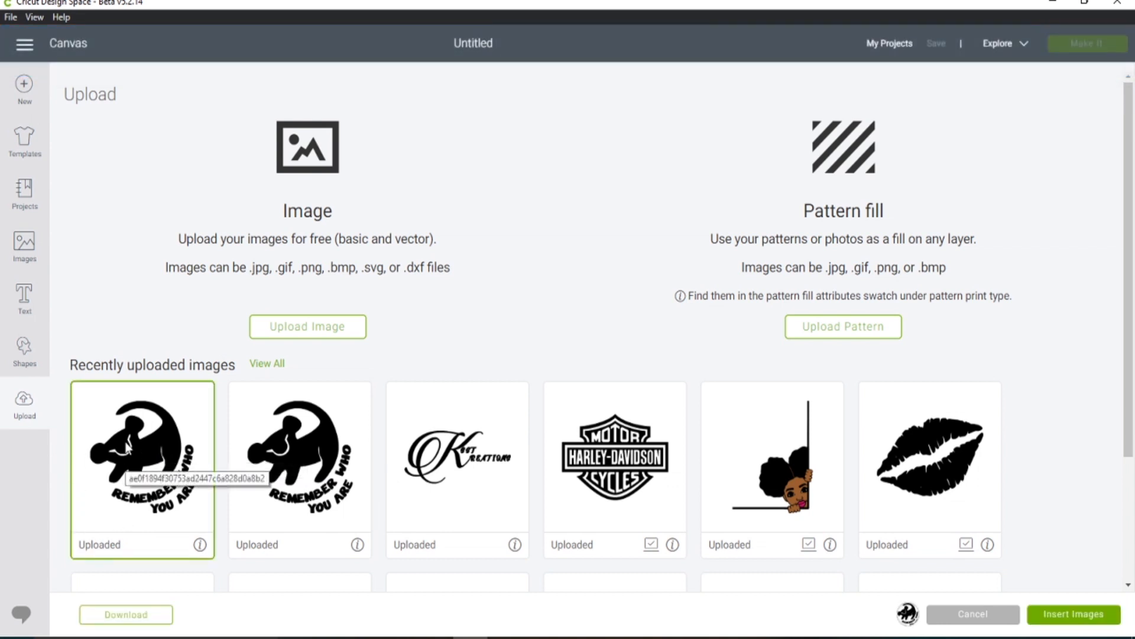
pyautogui.click(1095, 615)
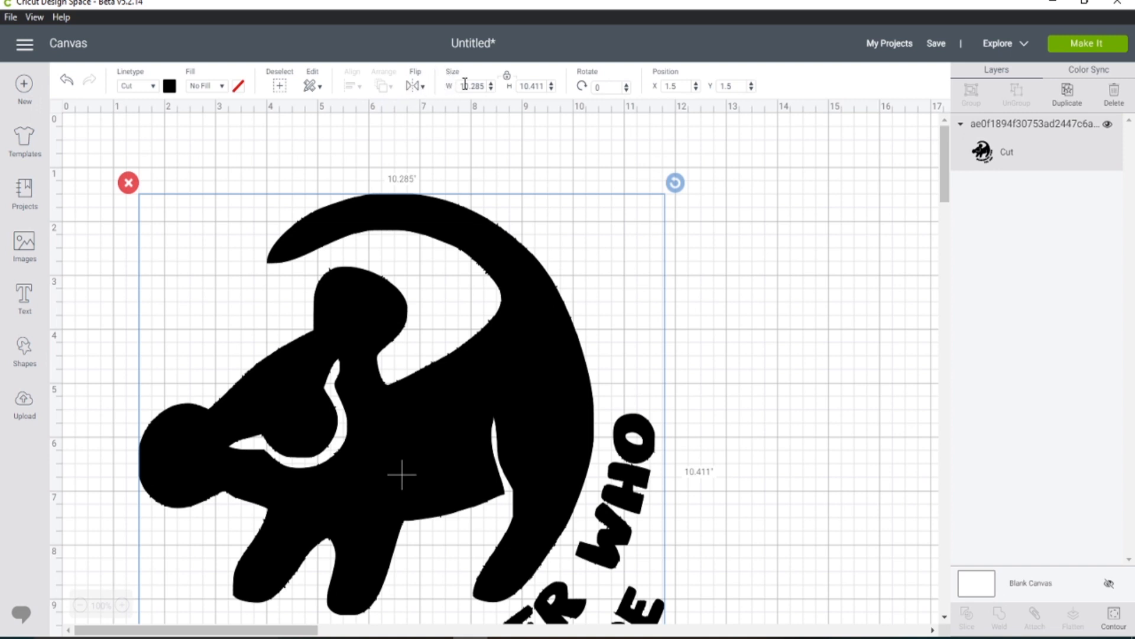
# - Scale the lion design down proportionally to about 5.7 inches wide by 5.8 inches high
pyautogui.scroll(-5, 651, 331)
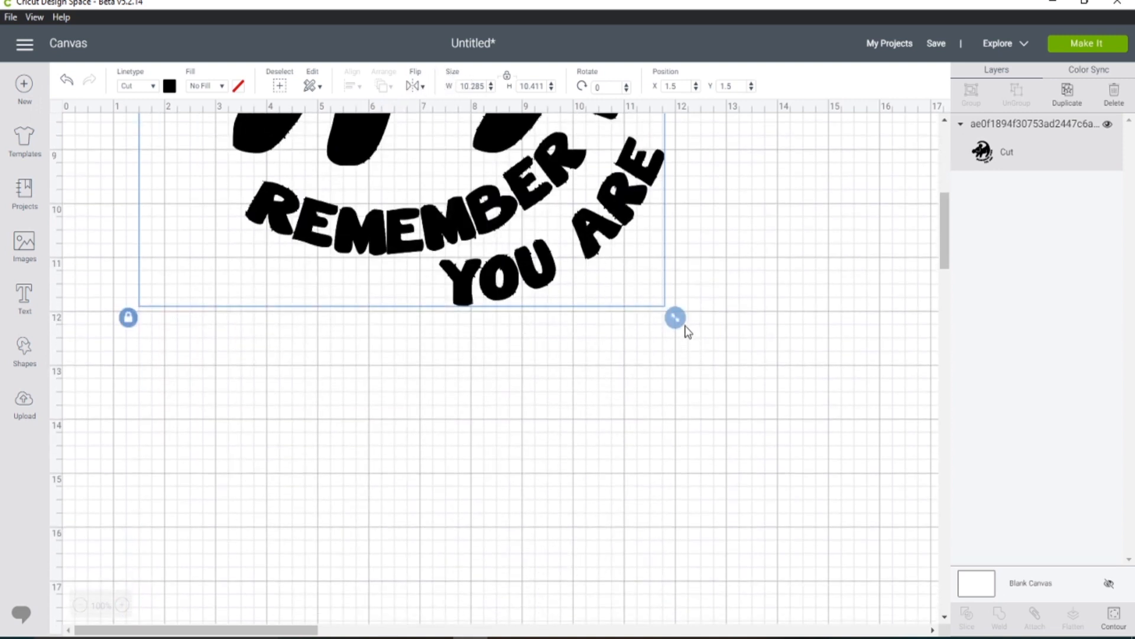
pyautogui.moveTo(677, 318); pyautogui.dragTo(327, 99)
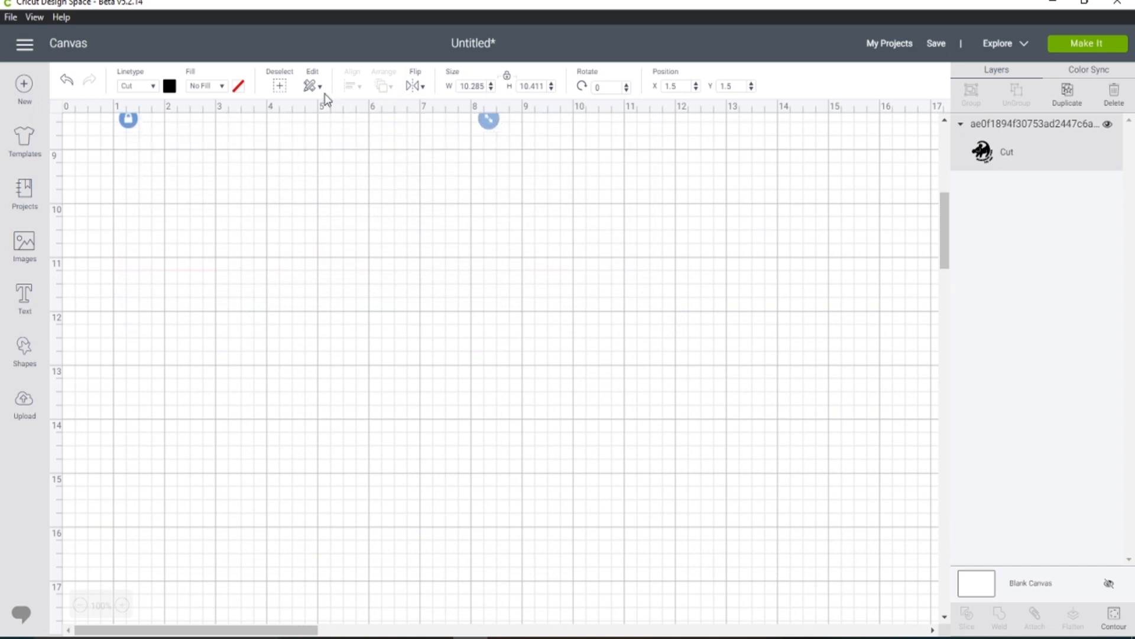
pyautogui.scroll(5, 464, 243)
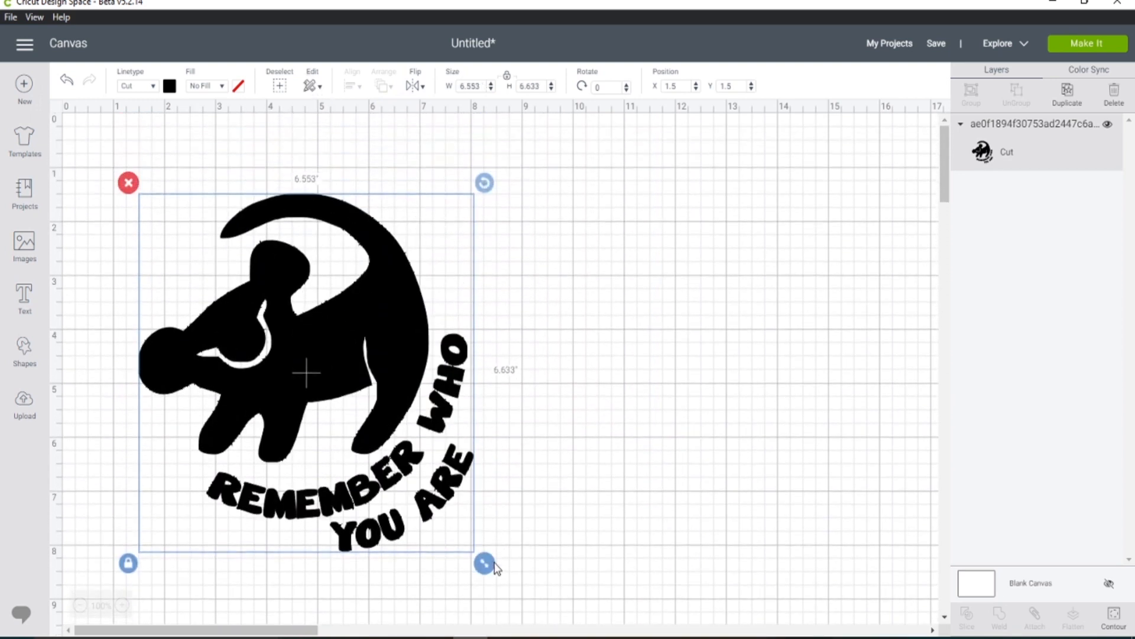
pyautogui.moveTo(496, 566); pyautogui.dragTo(451, 520)
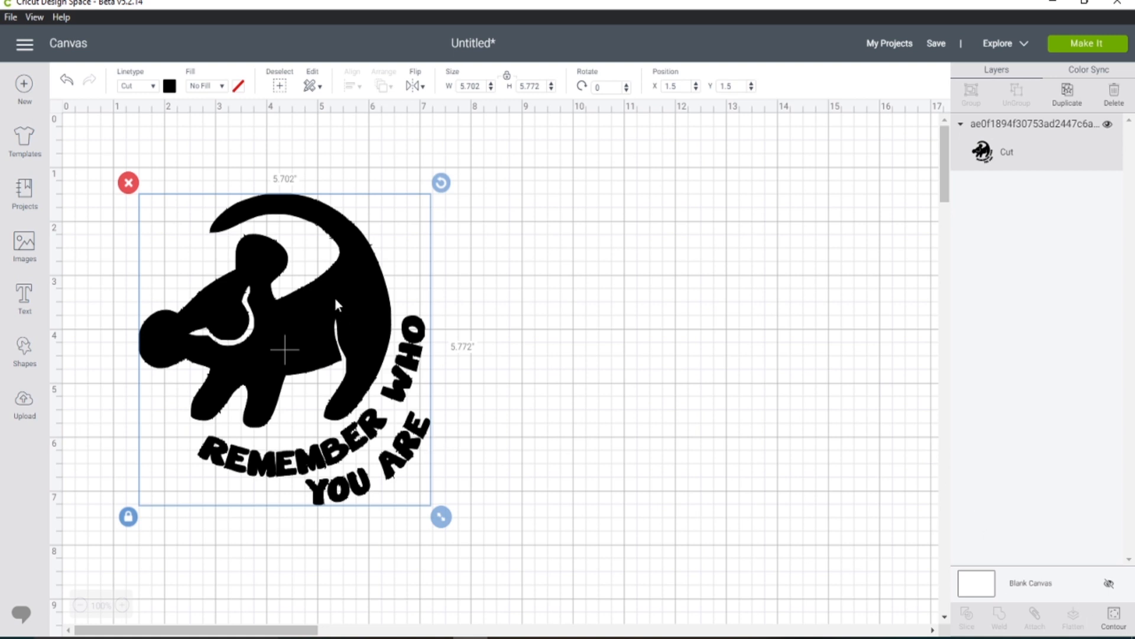
# - Open Contour for the lion design and hide the four tiny stray specks among its contours
pyautogui.click(1116, 621)
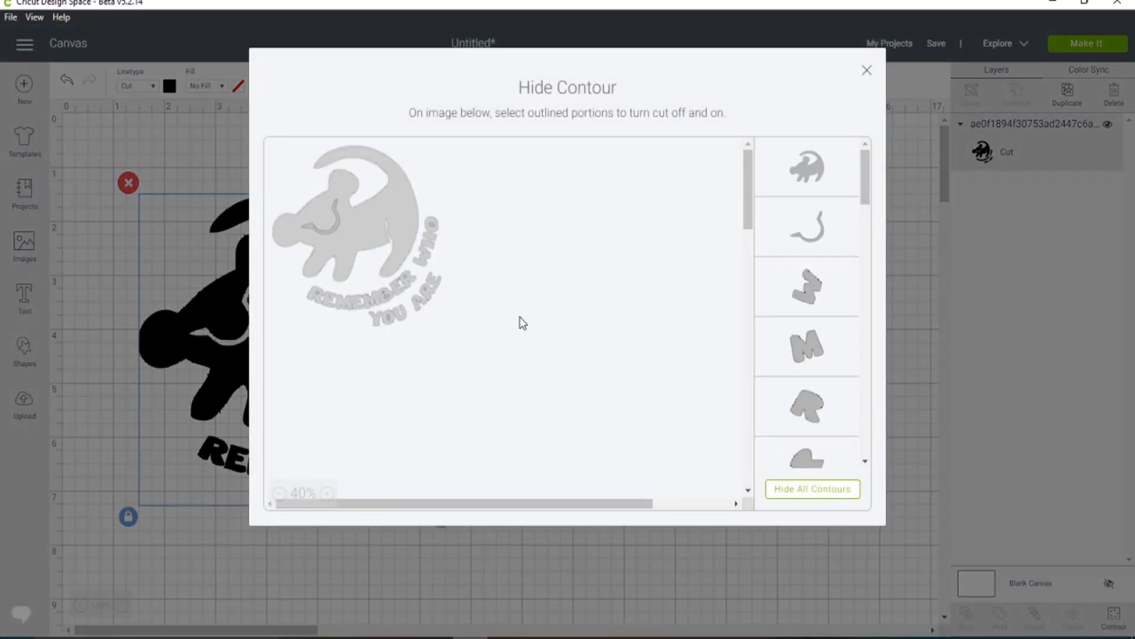
pyautogui.scroll(-3, 523, 322)
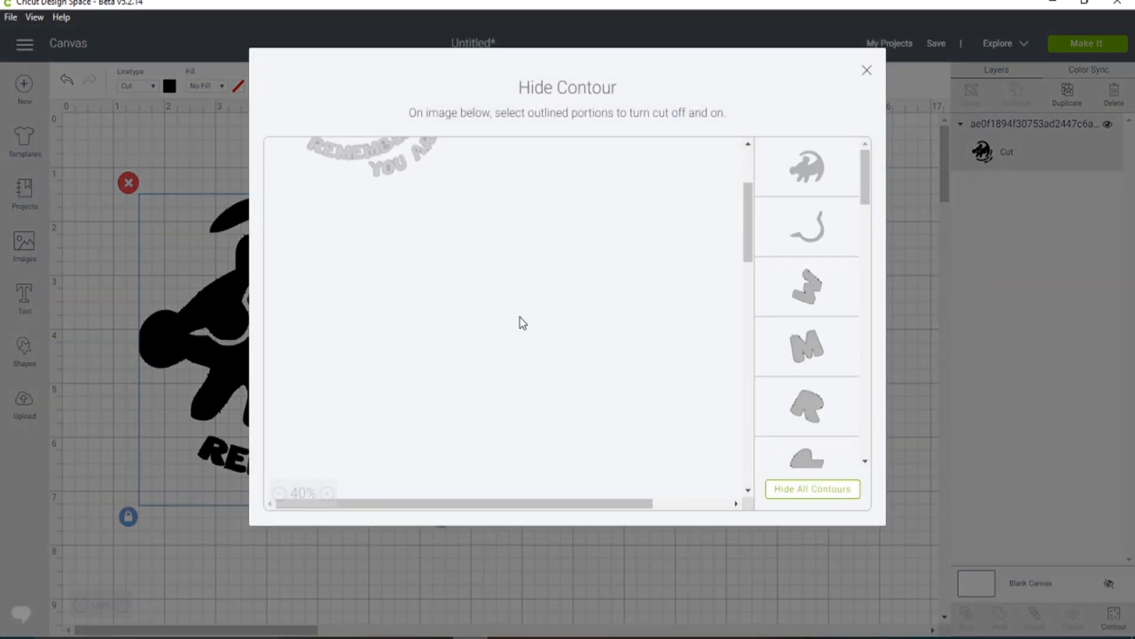
pyautogui.scroll(-8, 523, 322)
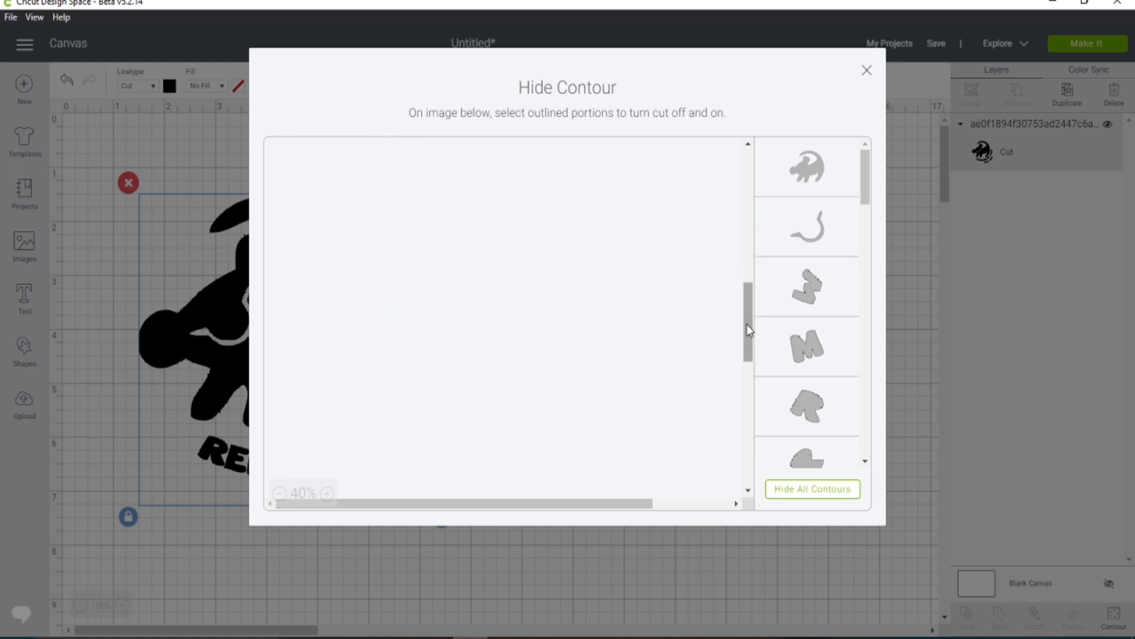
pyautogui.scroll(10, 747, 324)
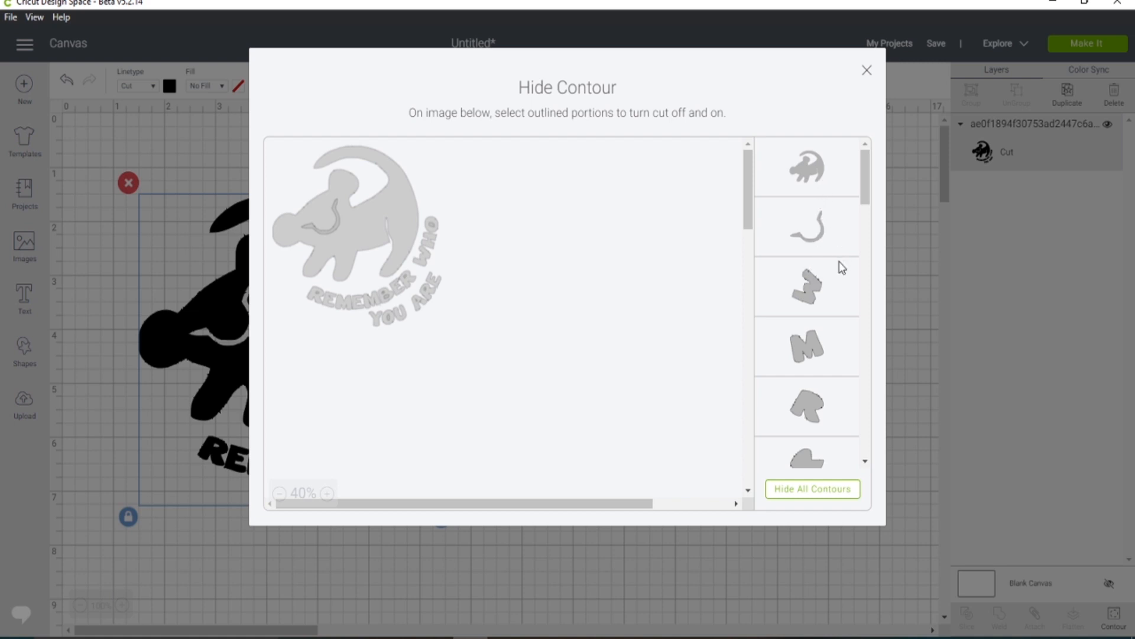
pyautogui.scroll(-10, 840, 269)
pyautogui.scroll(-1, 842, 276)
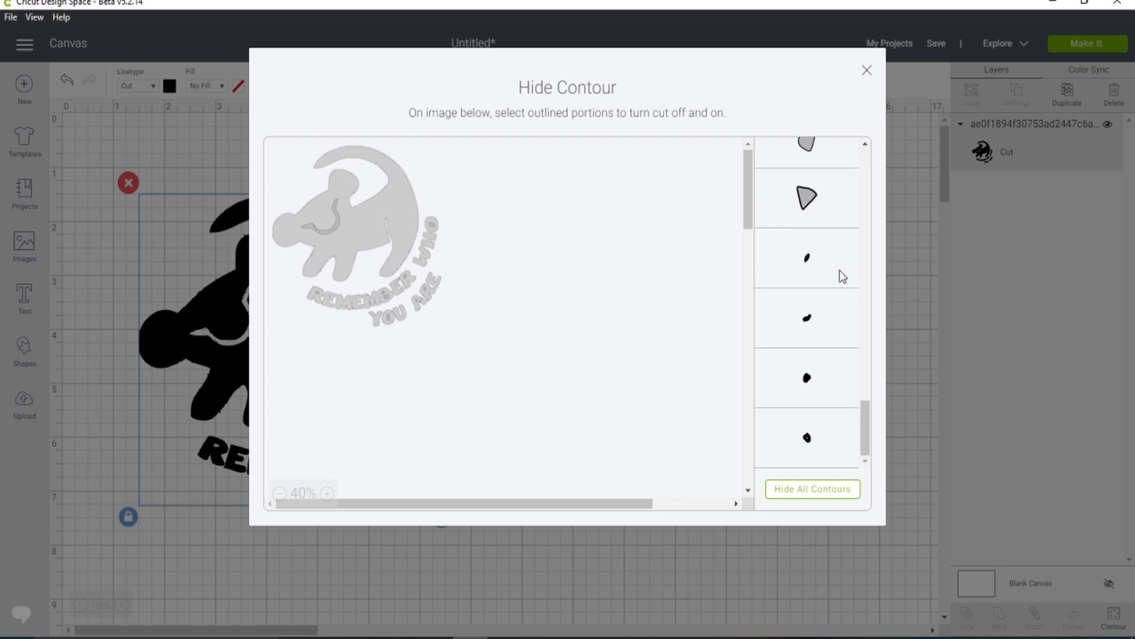
pyautogui.click(809, 254)
pyautogui.click(808, 310)
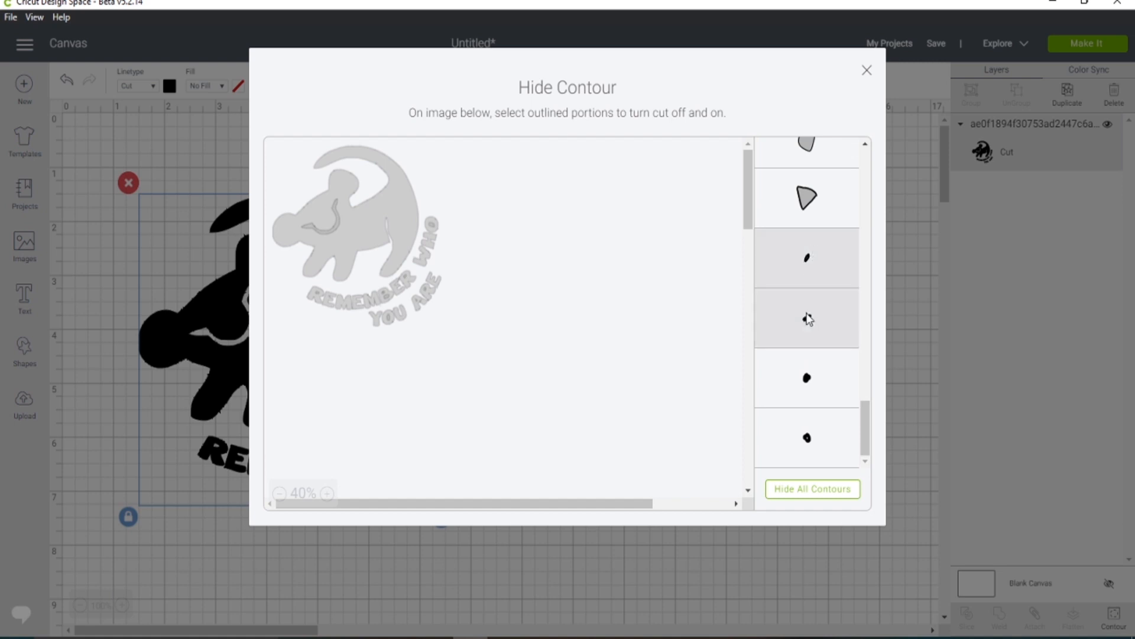
pyautogui.click(799, 390)
pyautogui.click(809, 455)
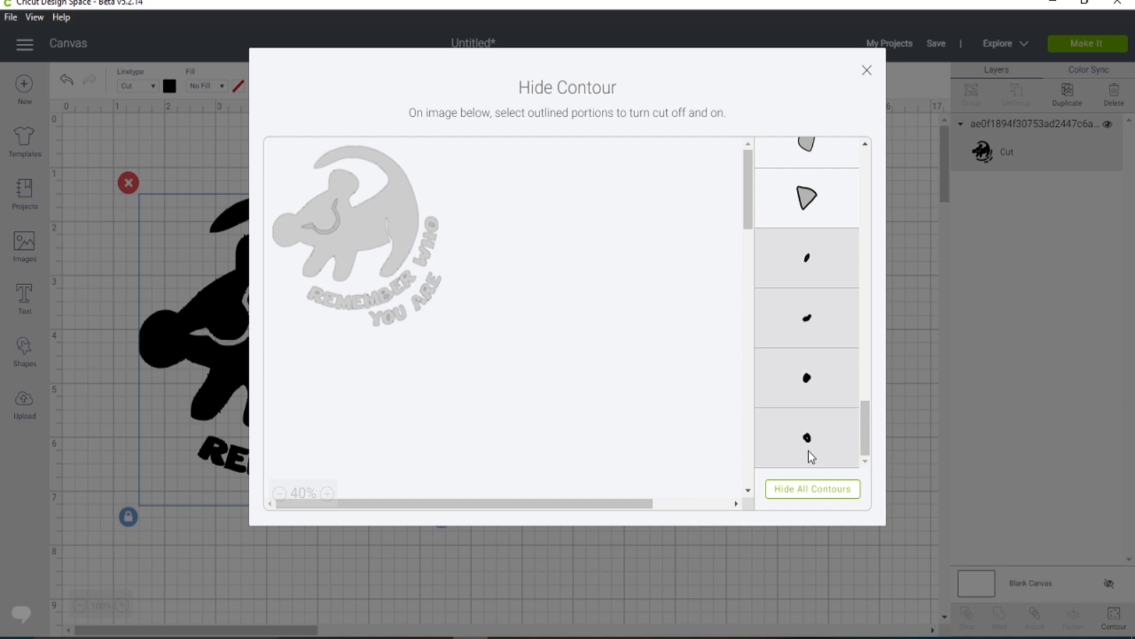
pyautogui.scroll(5, 812, 446)
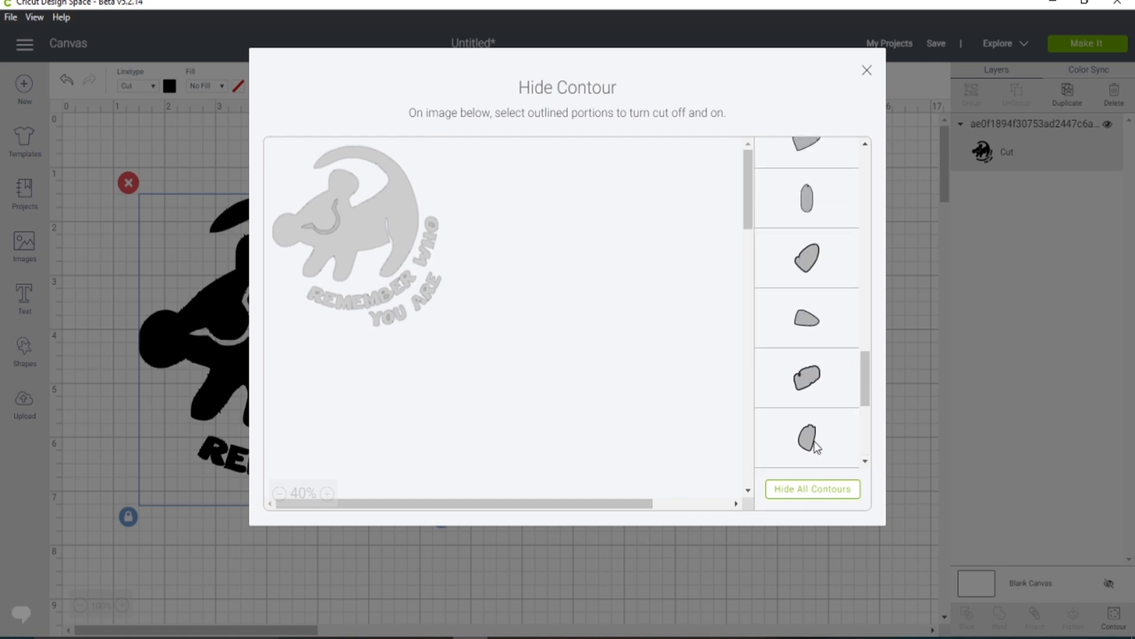
# - Close the contour editing of the lion design and scale the design proportionally to about 5.5 inches wide by 5.5 inches high
pyautogui.scroll(-4, 814, 446)
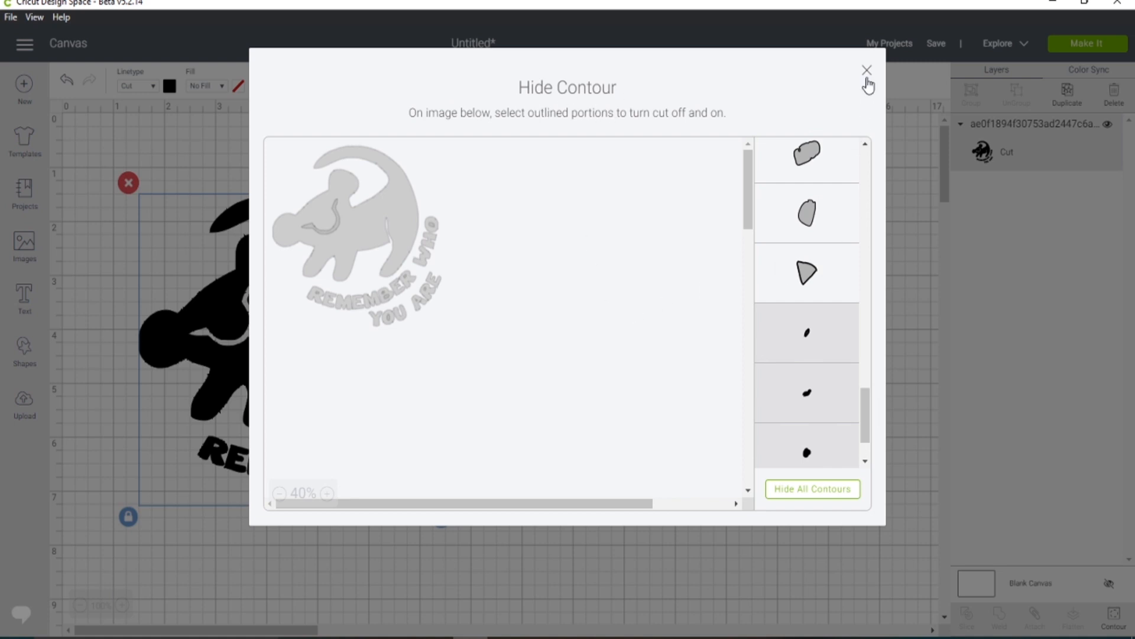
pyautogui.click(867, 71)
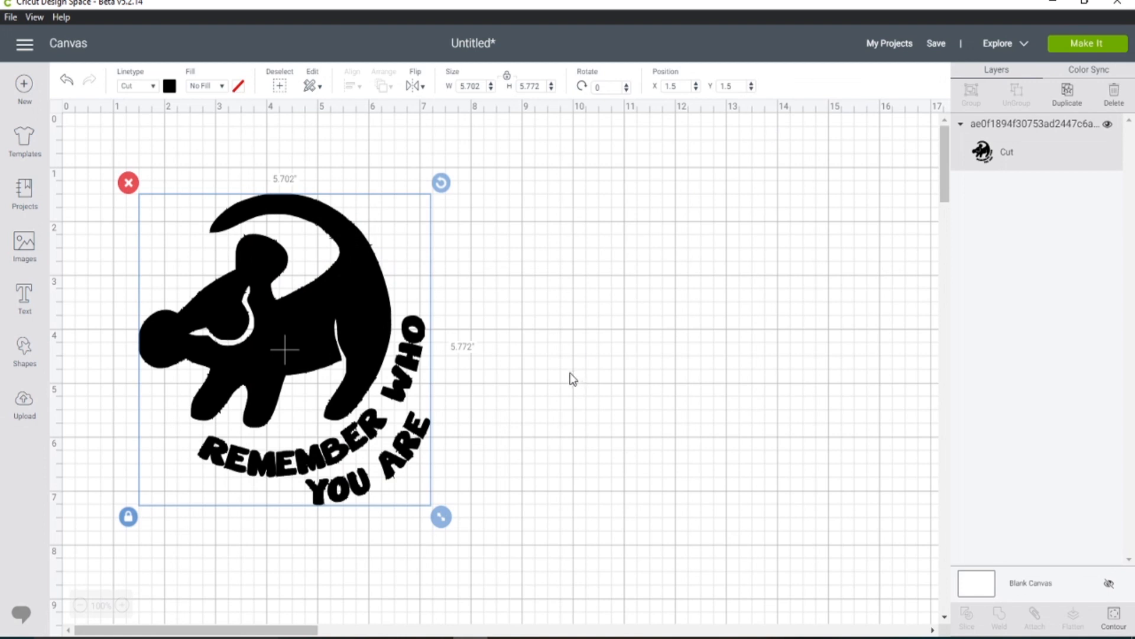
pyautogui.moveTo(441, 517); pyautogui.dragTo(655, 602)
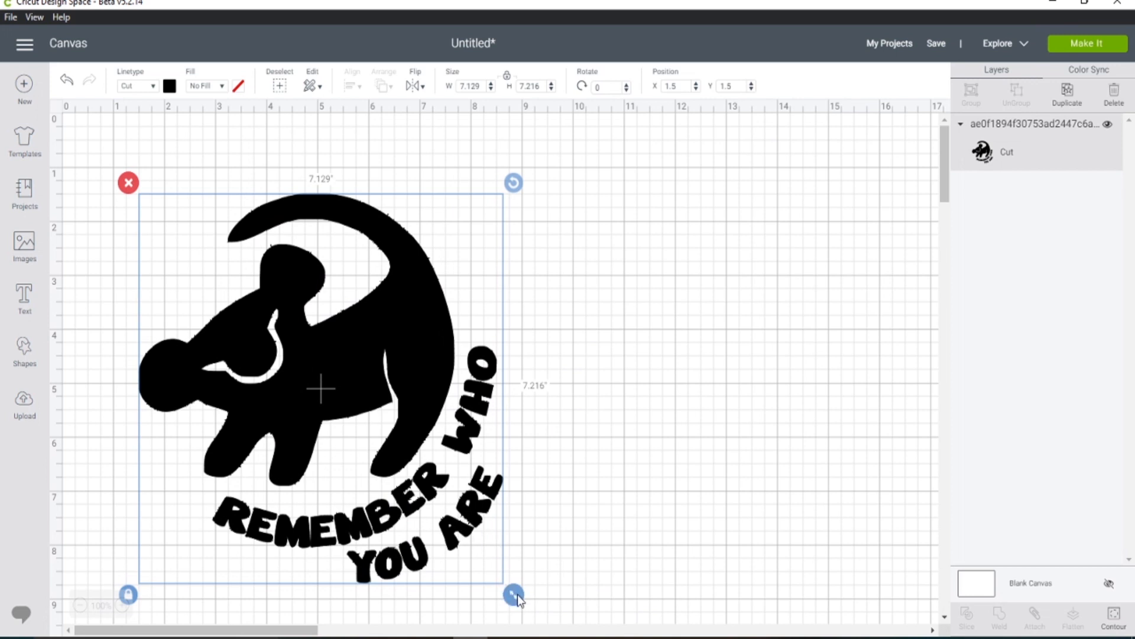
pyautogui.moveTo(517, 595); pyautogui.dragTo(430, 505)
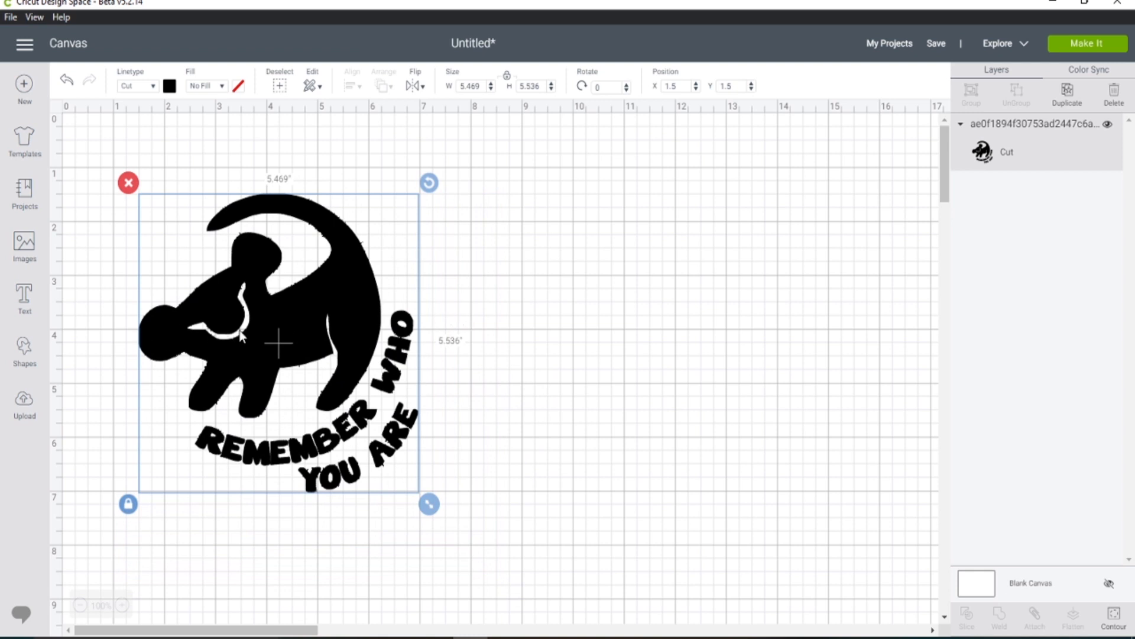
# - Move the lion design to about X 5.2, Y 0.8 and scale it down proportionally to about 3.5 by 3.5 inches
pyautogui.moveTo(238, 331); pyautogui.dragTo(429, 296)
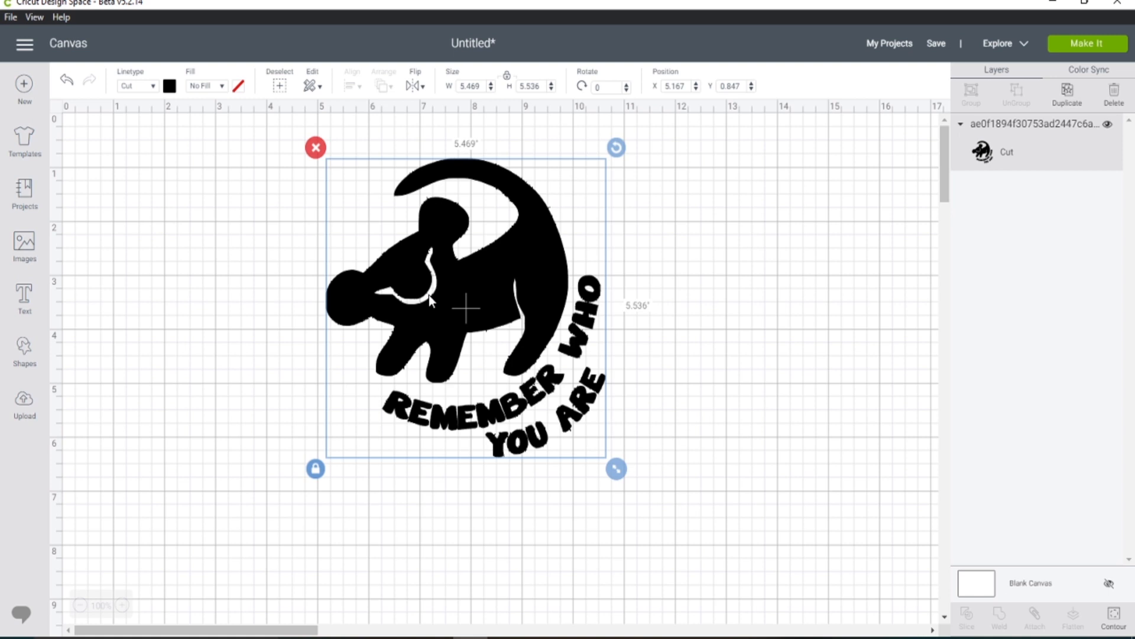
pyautogui.click(743, 287)
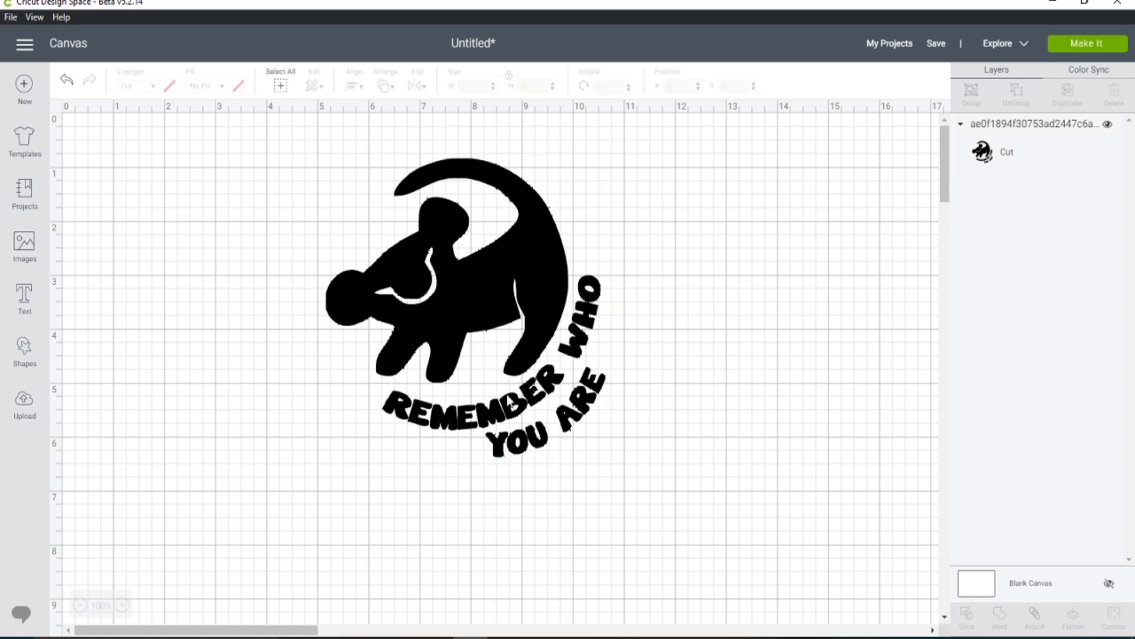
pyautogui.click(509, 401)
pyautogui.moveTo(616, 469); pyautogui.dragTo(518, 364)
pyautogui.click(676, 349)
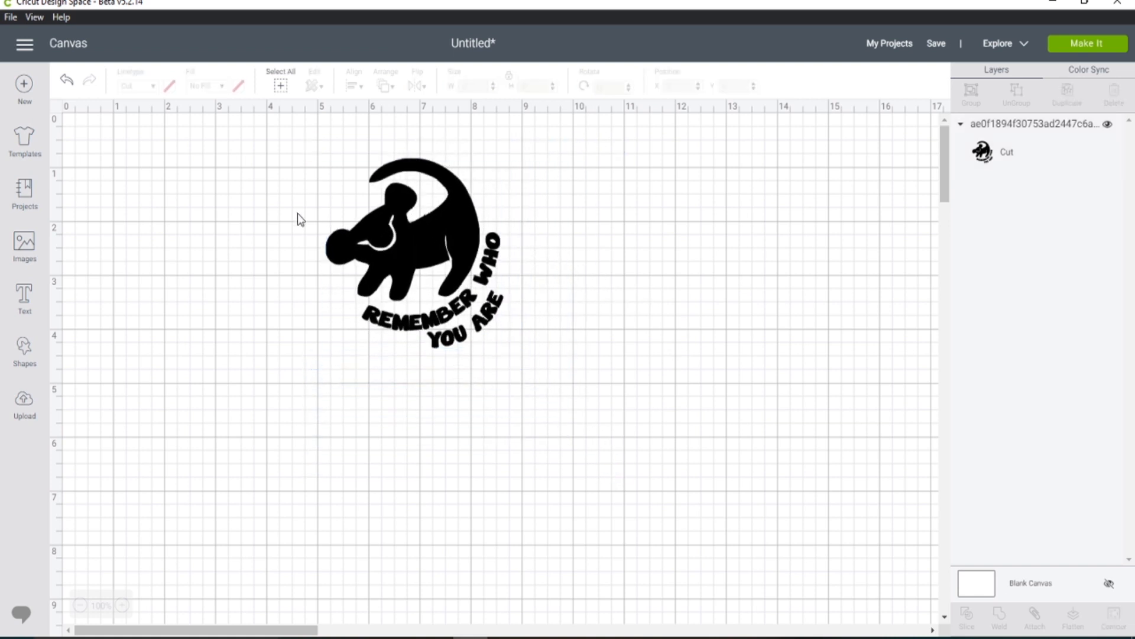
# - Try blue and brown as the lion design's material color, and settle on light salmon pink
pyautogui.click(444, 249)
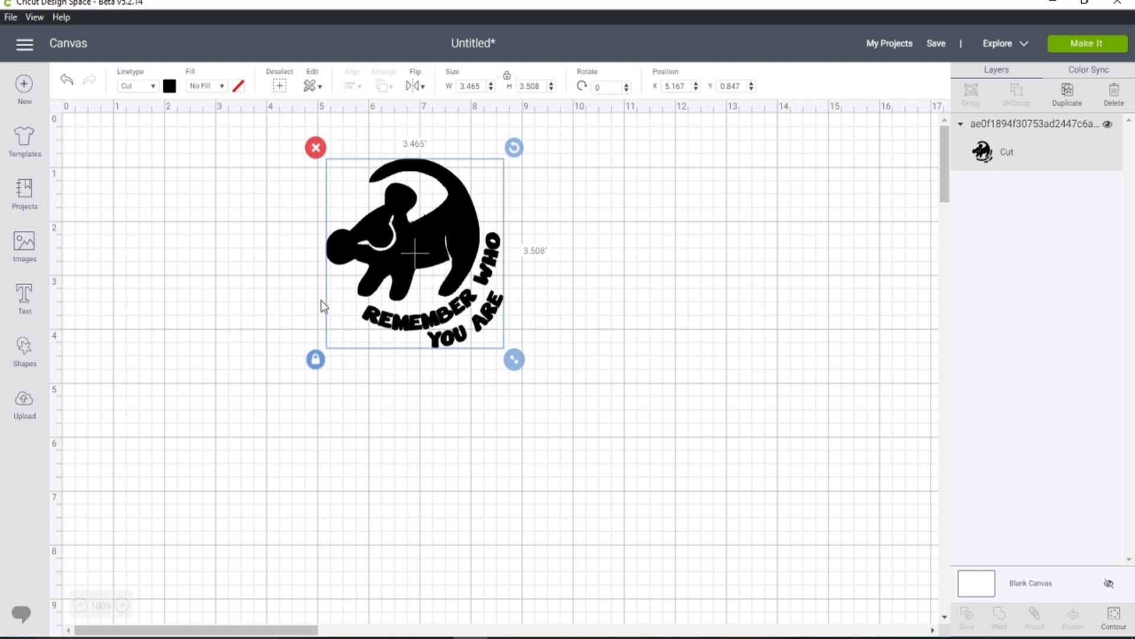
pyautogui.click(169, 86)
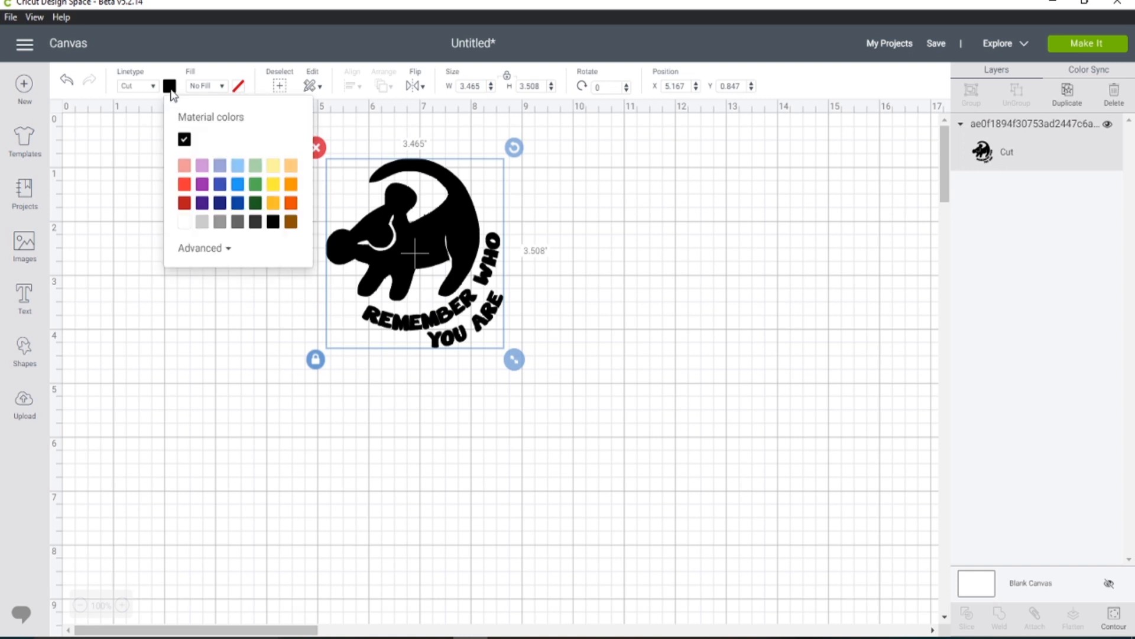
pyautogui.click(227, 185)
pyautogui.click(238, 184)
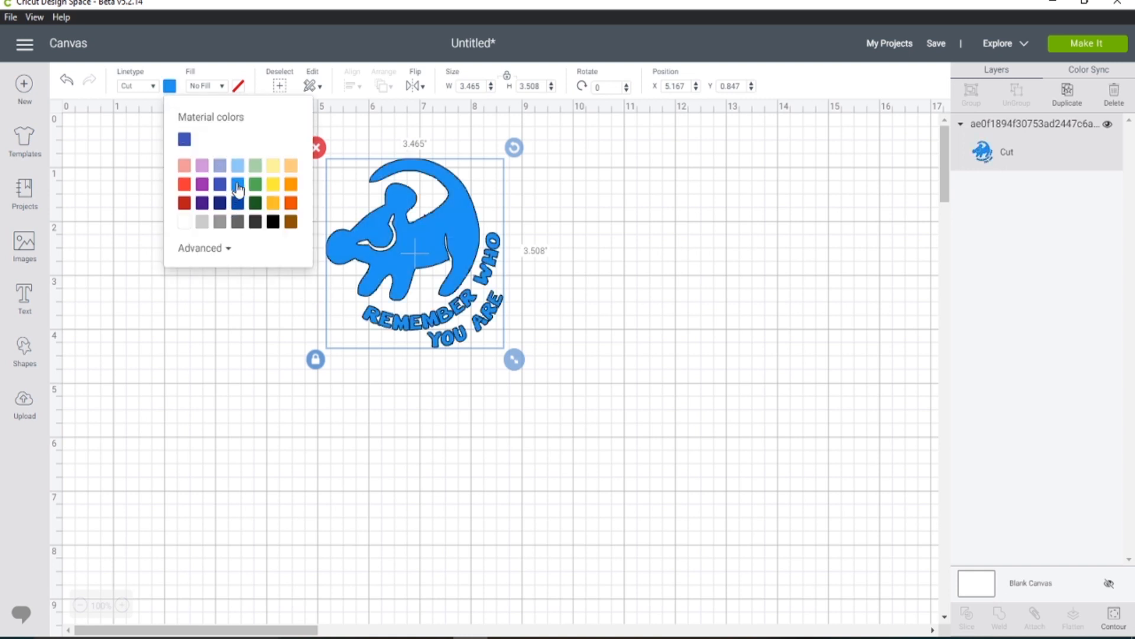
pyautogui.click(290, 224)
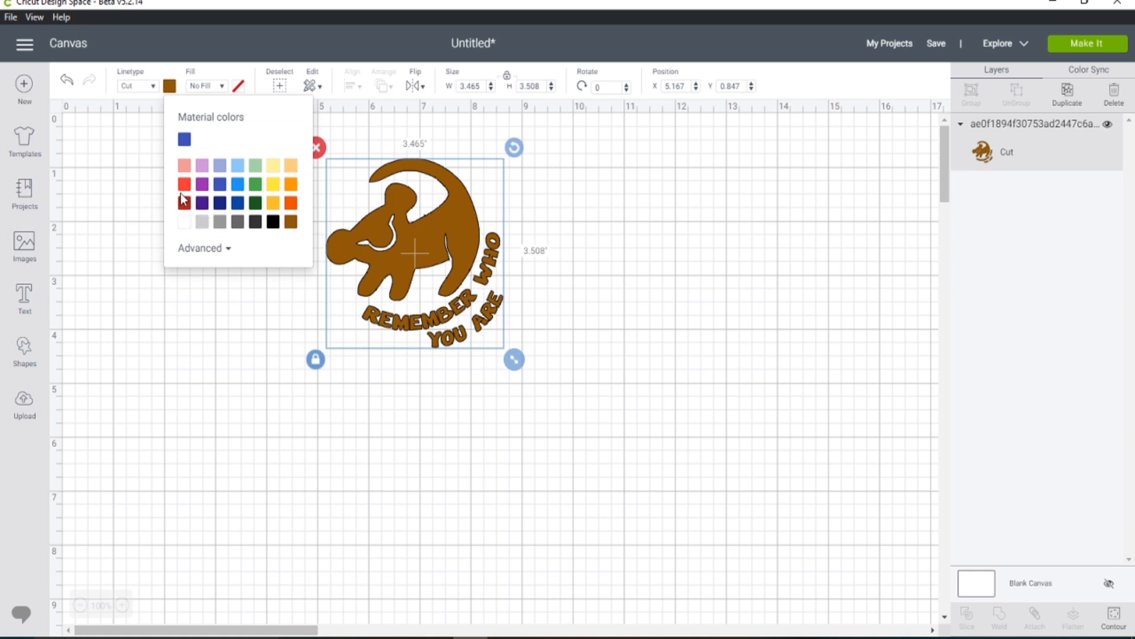
pyautogui.click(184, 167)
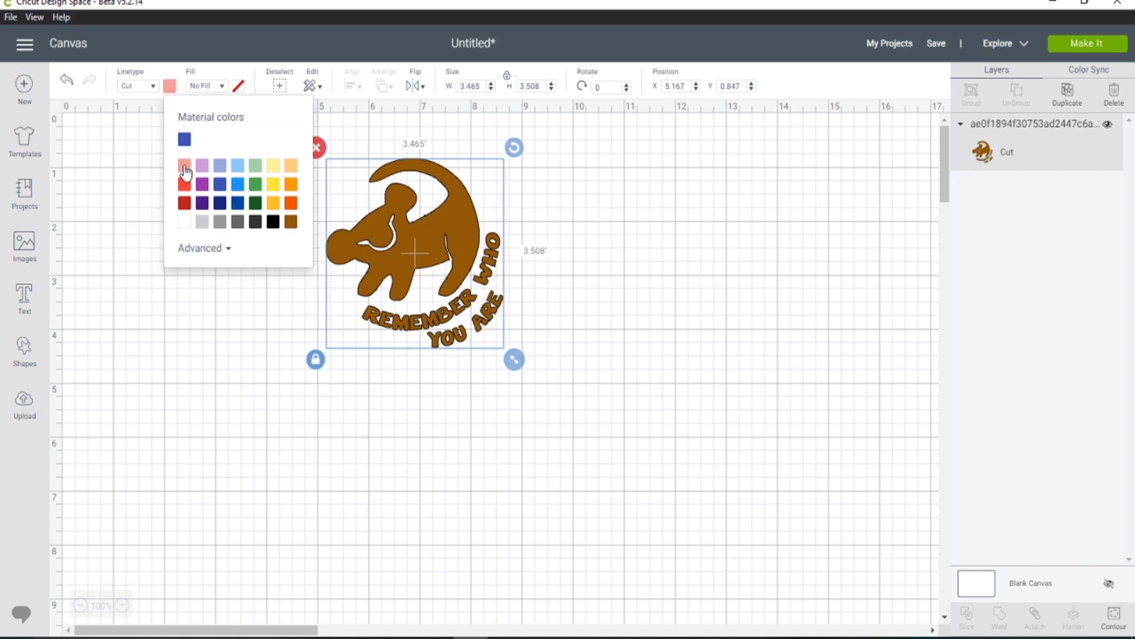
pyautogui.click(640, 280)
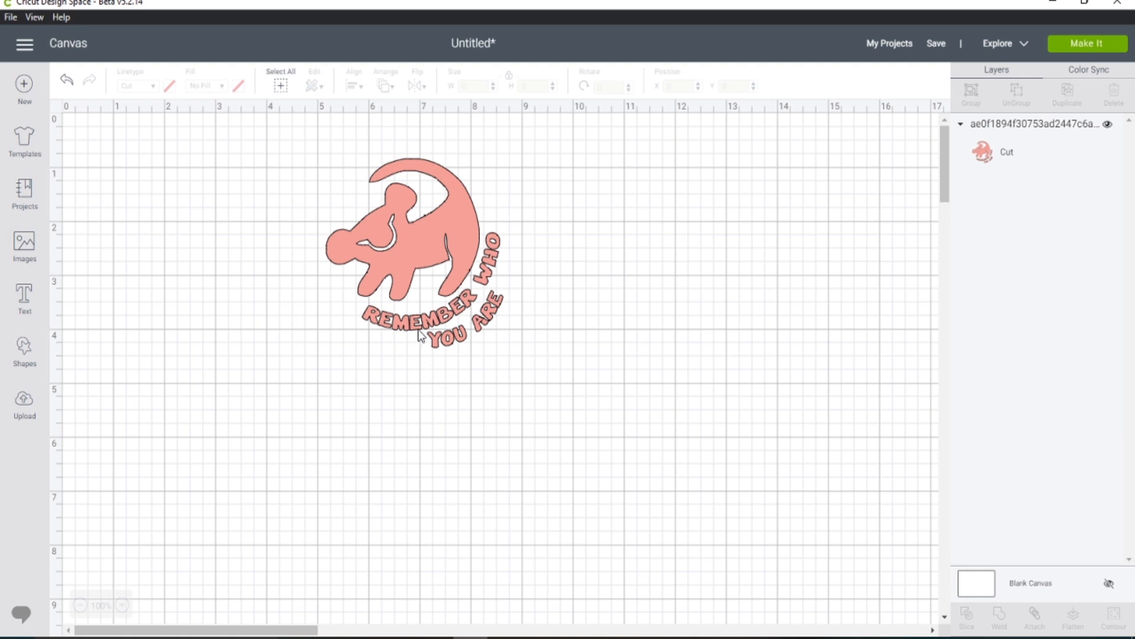
# - Send the lion design to the cutting mat, shift it slightly inward from the mat's corner, and continue to the material setup
pyautogui.click(423, 237)
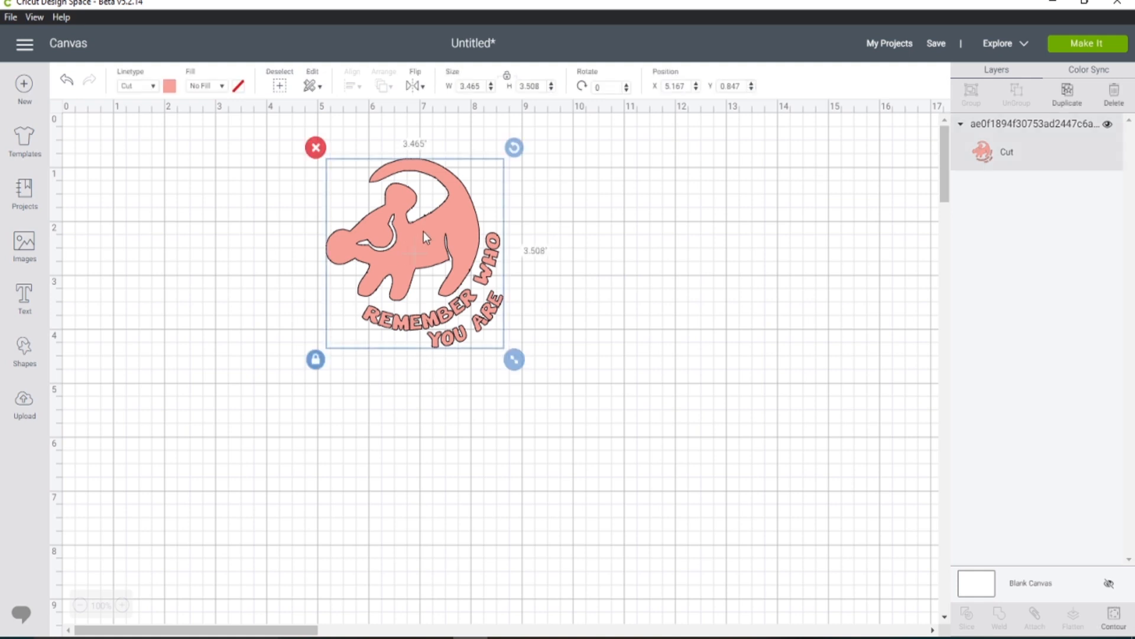
pyautogui.click(1087, 47)
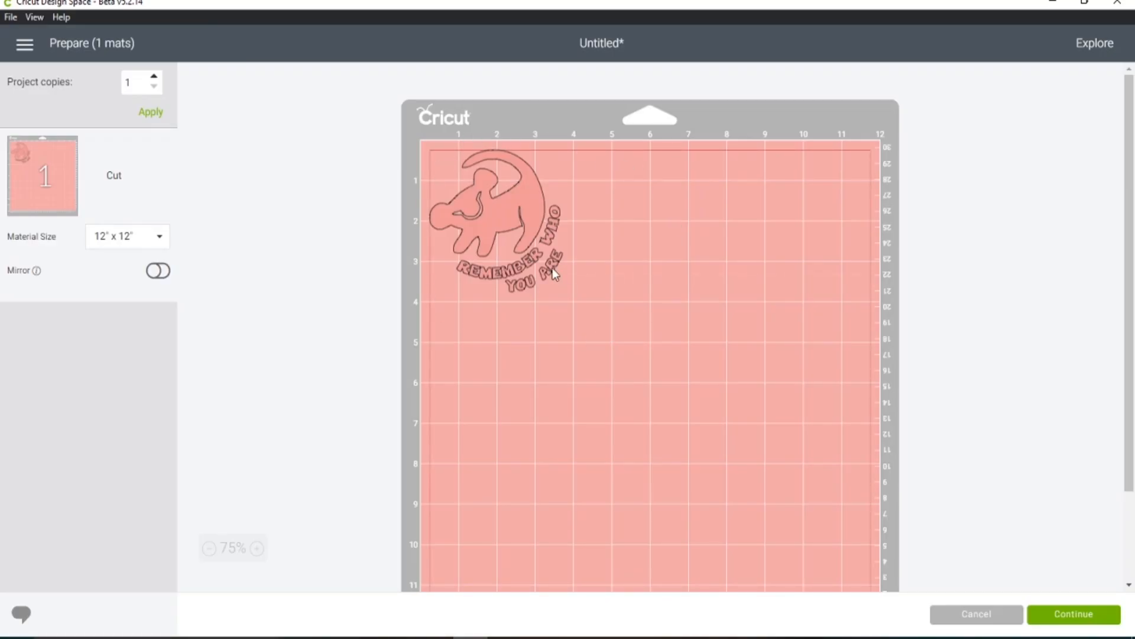
pyautogui.moveTo(527, 245); pyautogui.dragTo(545, 258)
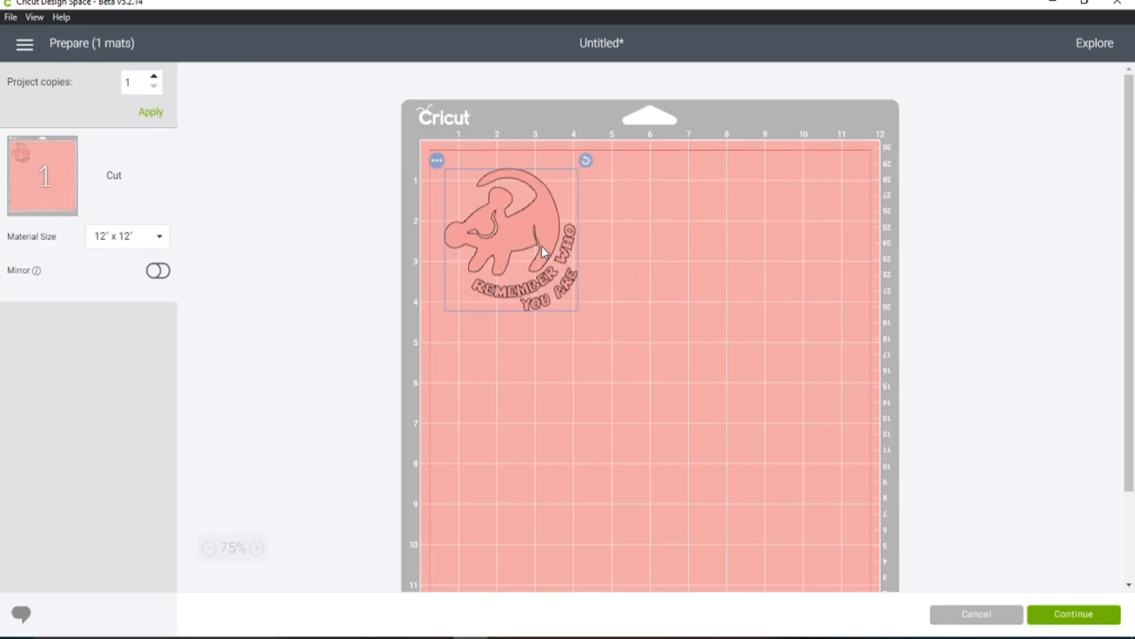
pyautogui.click(1056, 615)
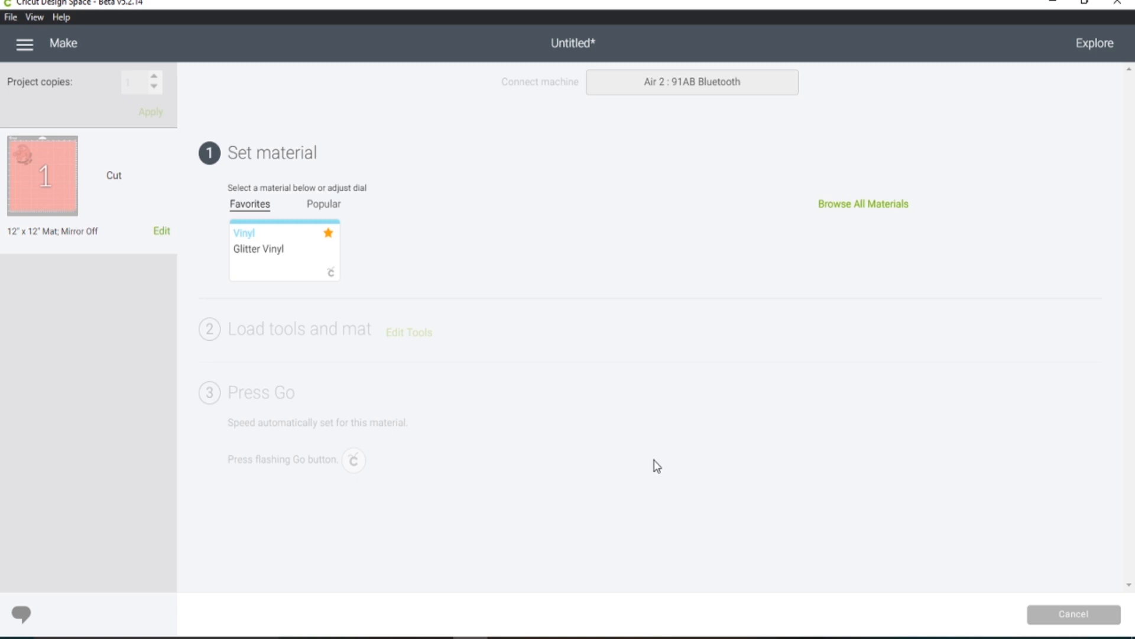
# - Cancel the cut and leave the mat preparation to return to the canvas
pyautogui.click(1044, 615)
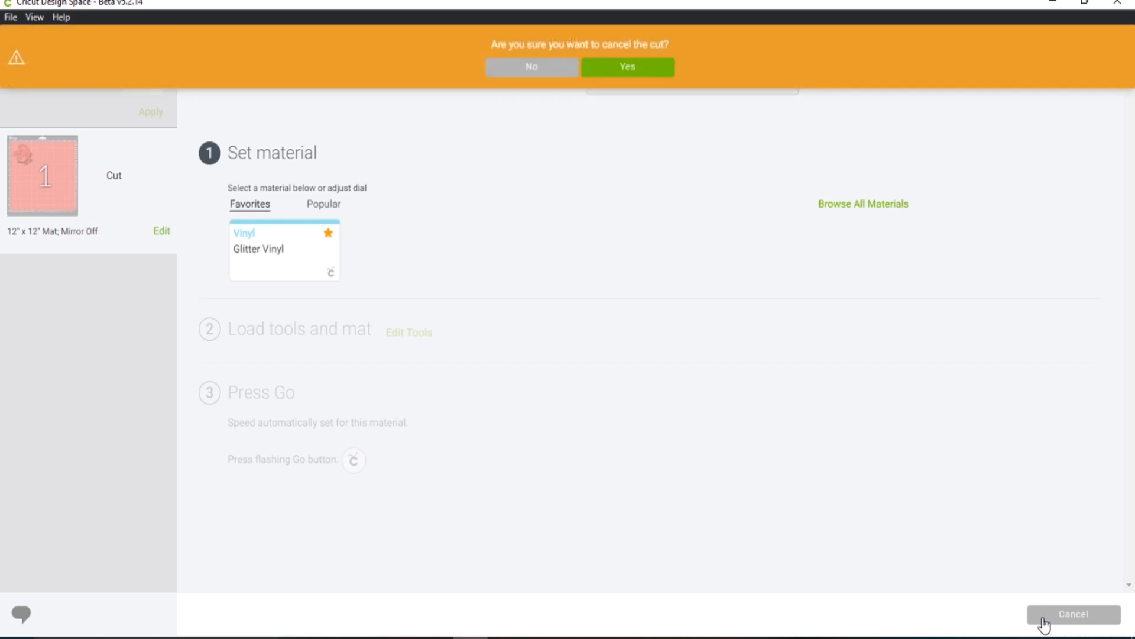
pyautogui.click(630, 74)
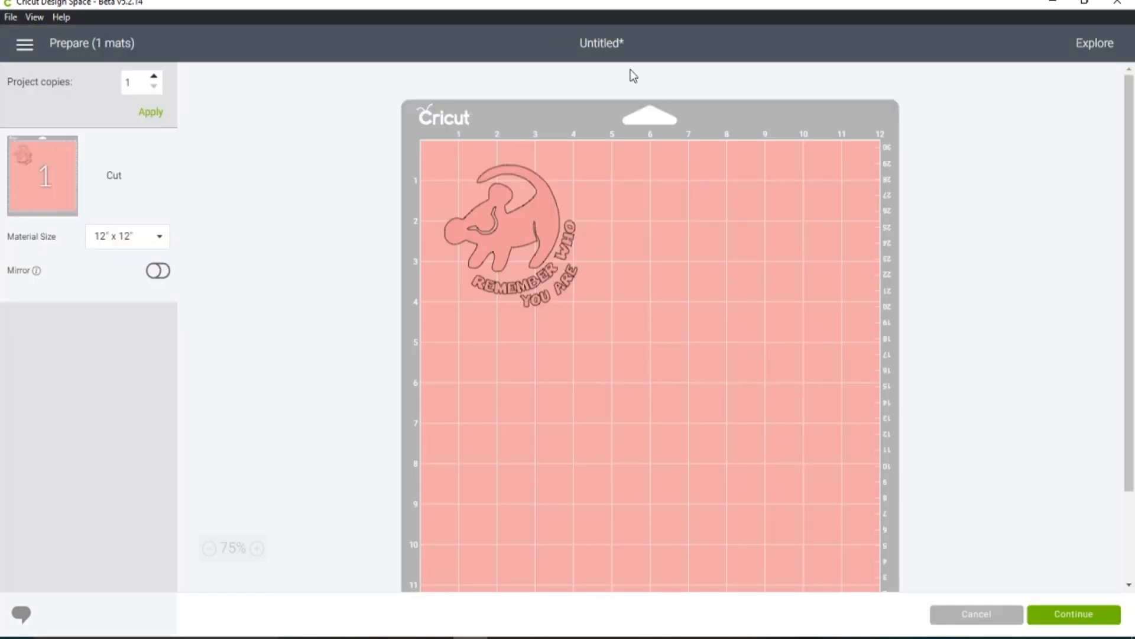
pyautogui.click(957, 615)
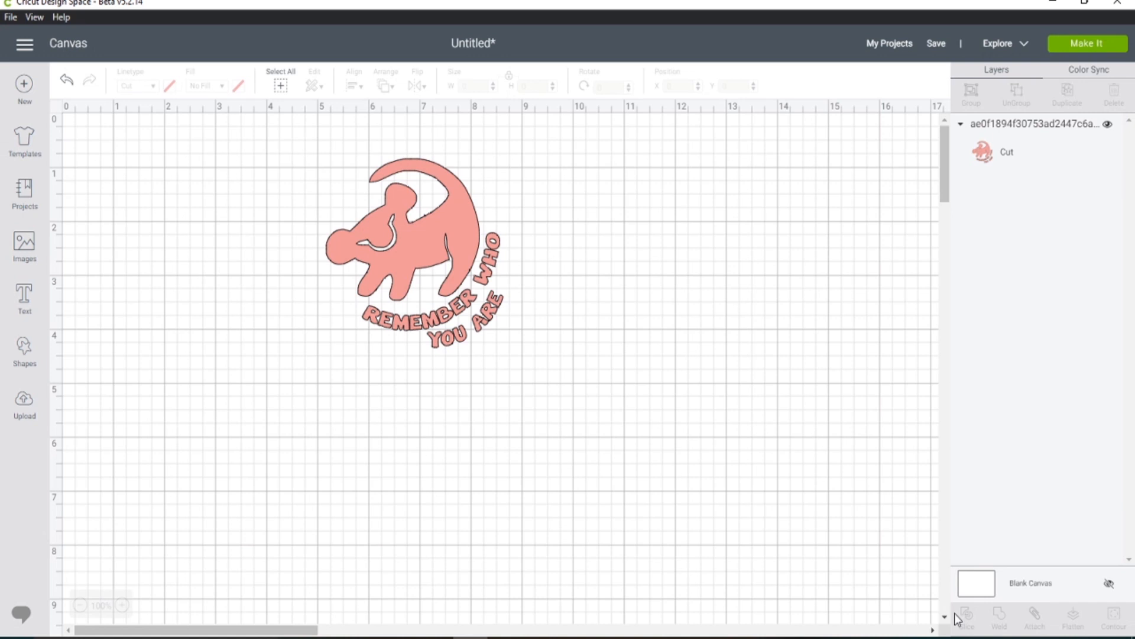